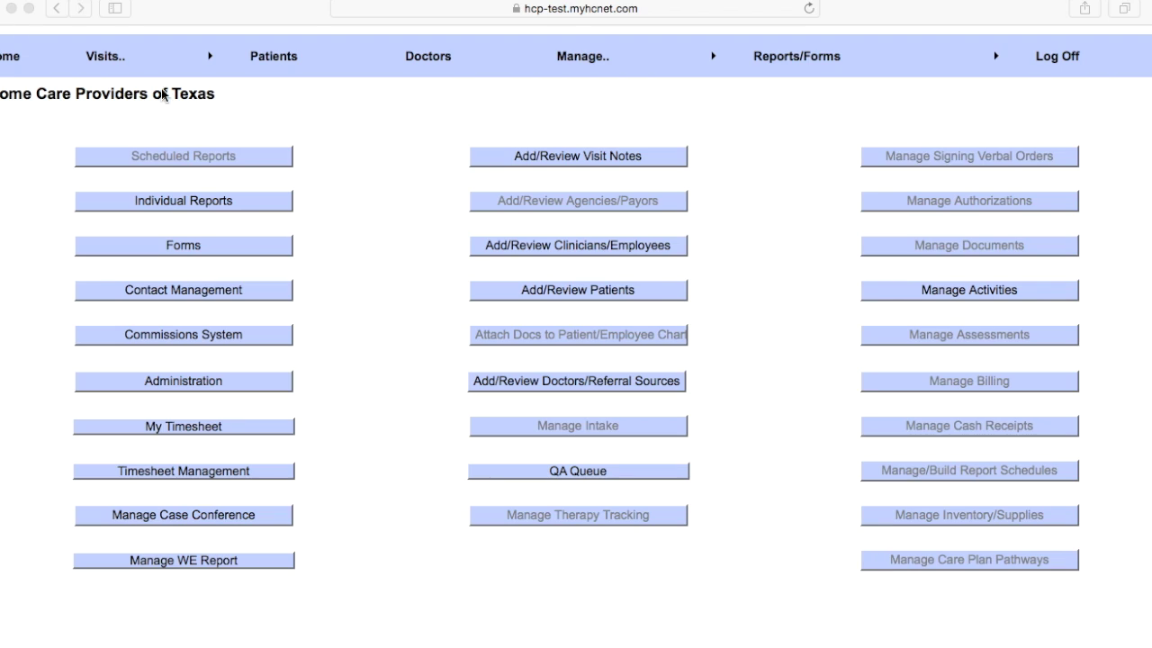
Step: Search for the patient by last and first name in Clinician & Patient Search and select them
left_click(112, 61)
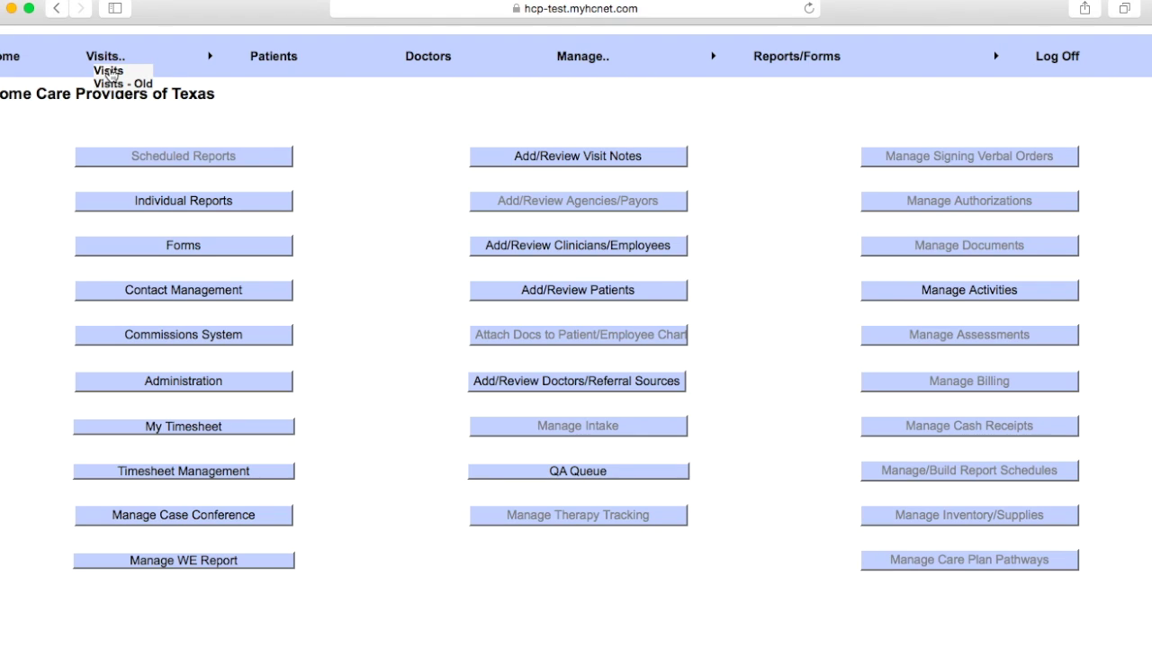
left_click(109, 72)
left_click(754, 200)
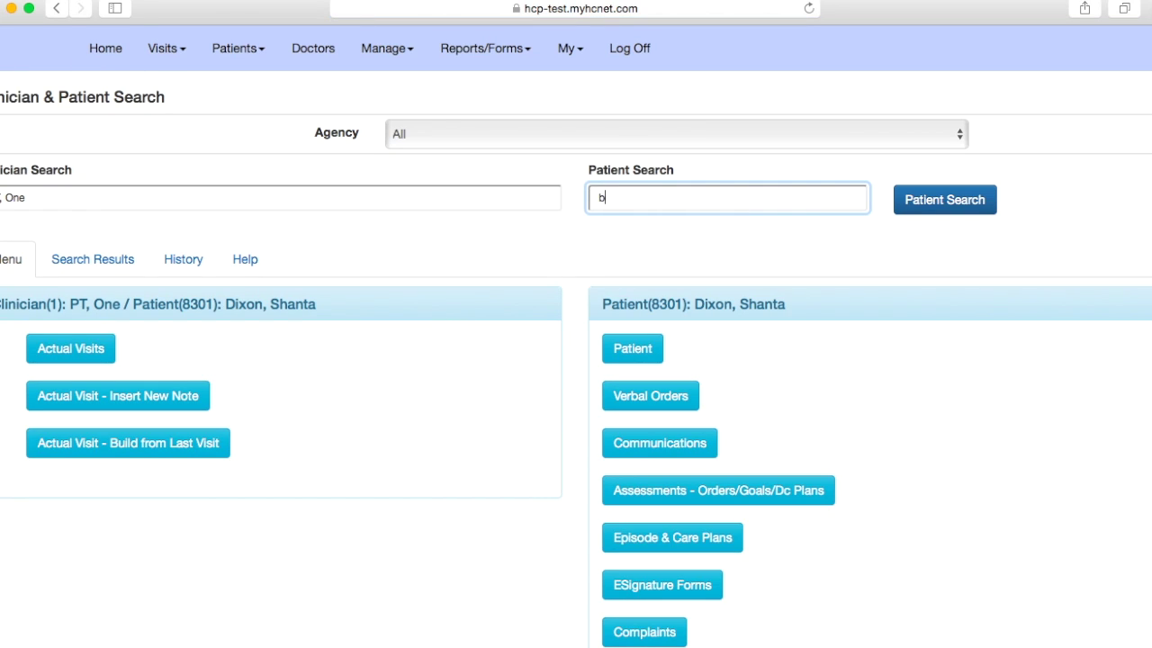
left_click(949, 209)
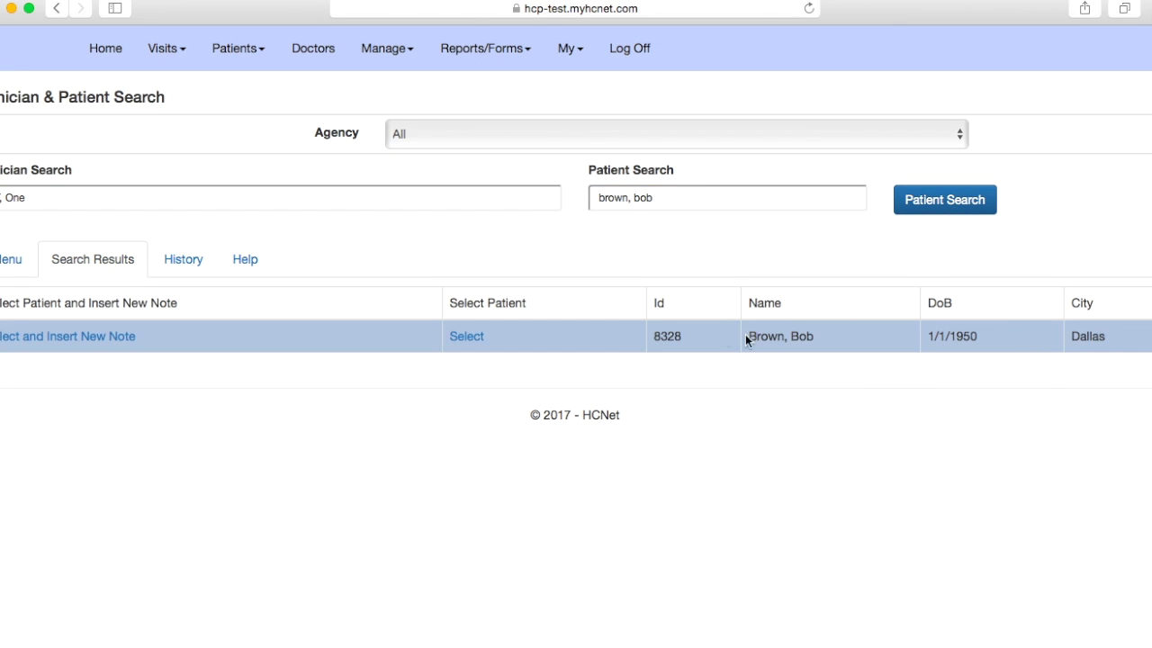
left_click(472, 339)
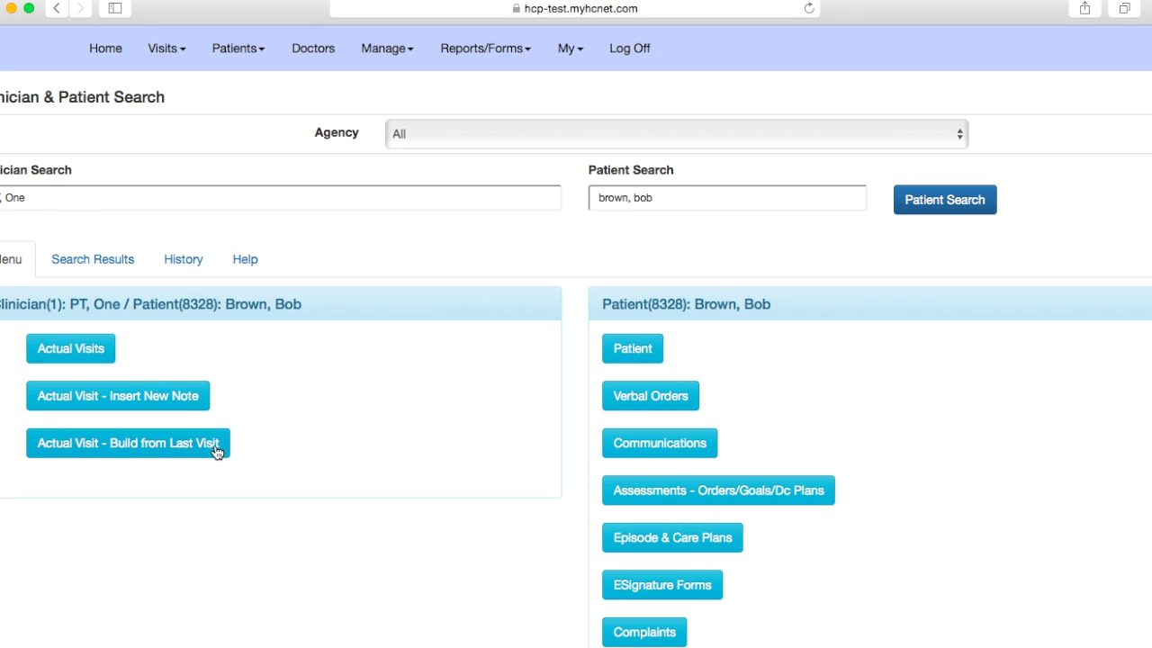
Step: Start an Actual Visit note built from the patient's last visit
left_click(133, 446)
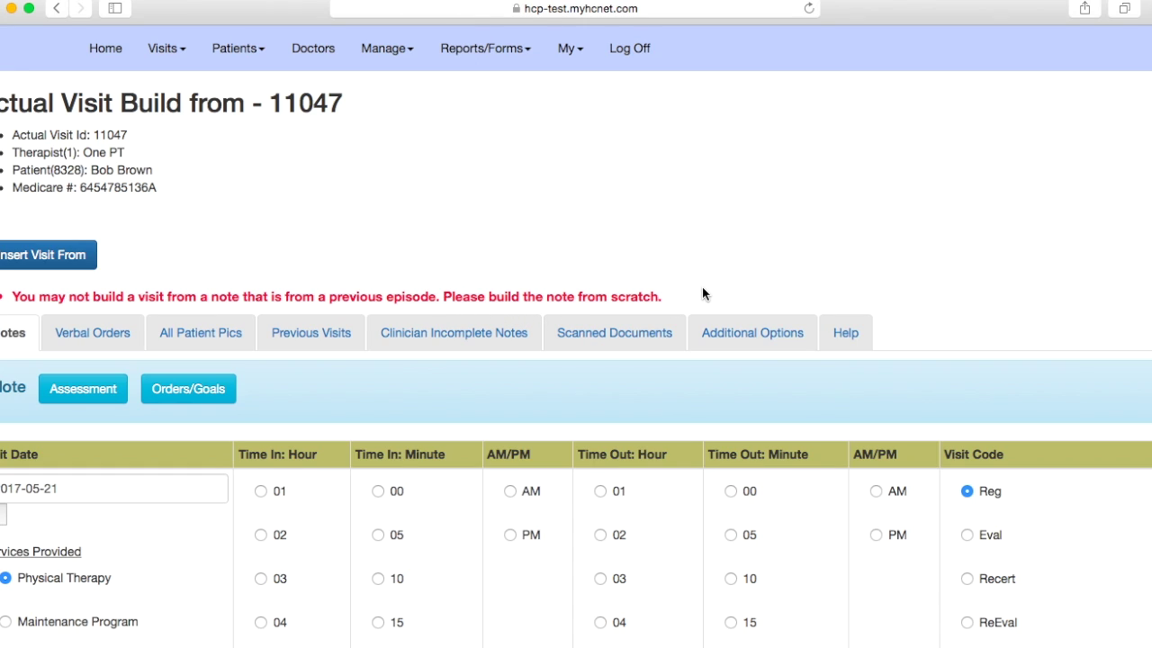
Step: Keep the visit date 2017-05-21 and set Time In 09:00 AM, Time Out 10:00 AM
scroll(110, 489, "down", 2)
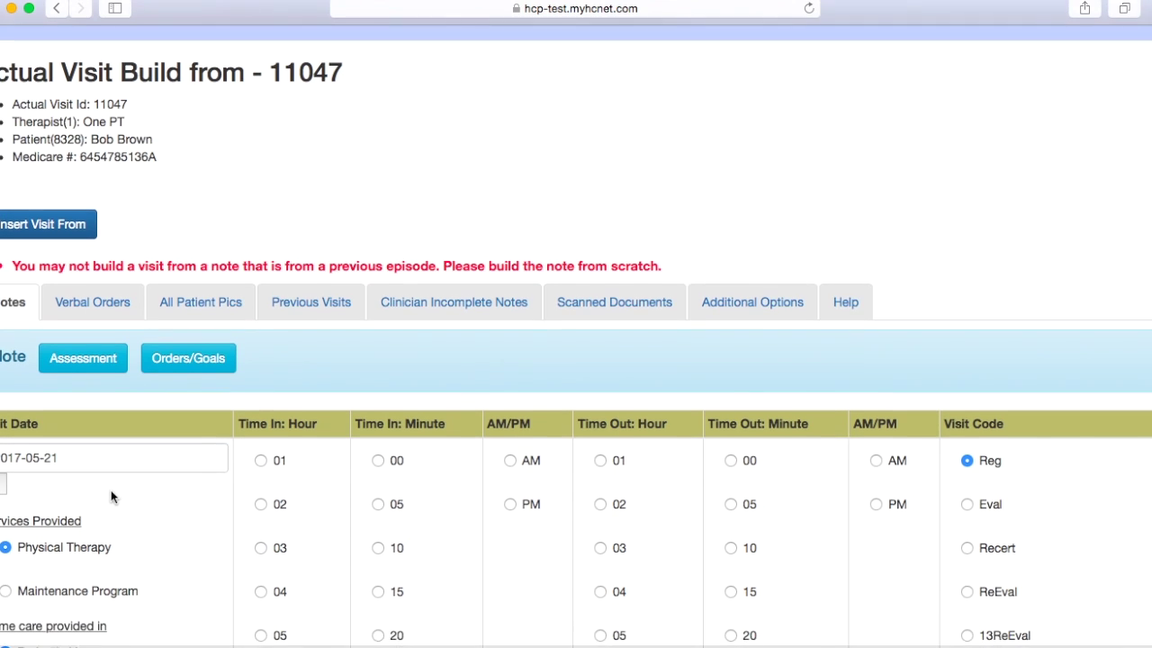
left_click(108, 449)
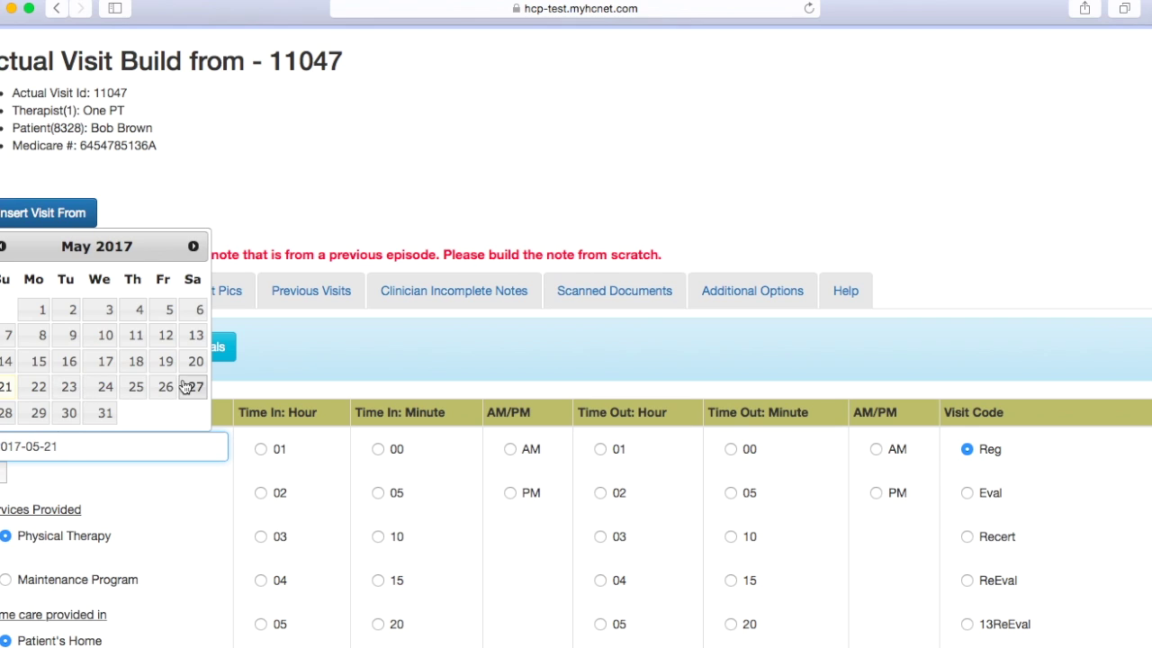
left_click(320, 351)
scroll(314, 558, "down", 5)
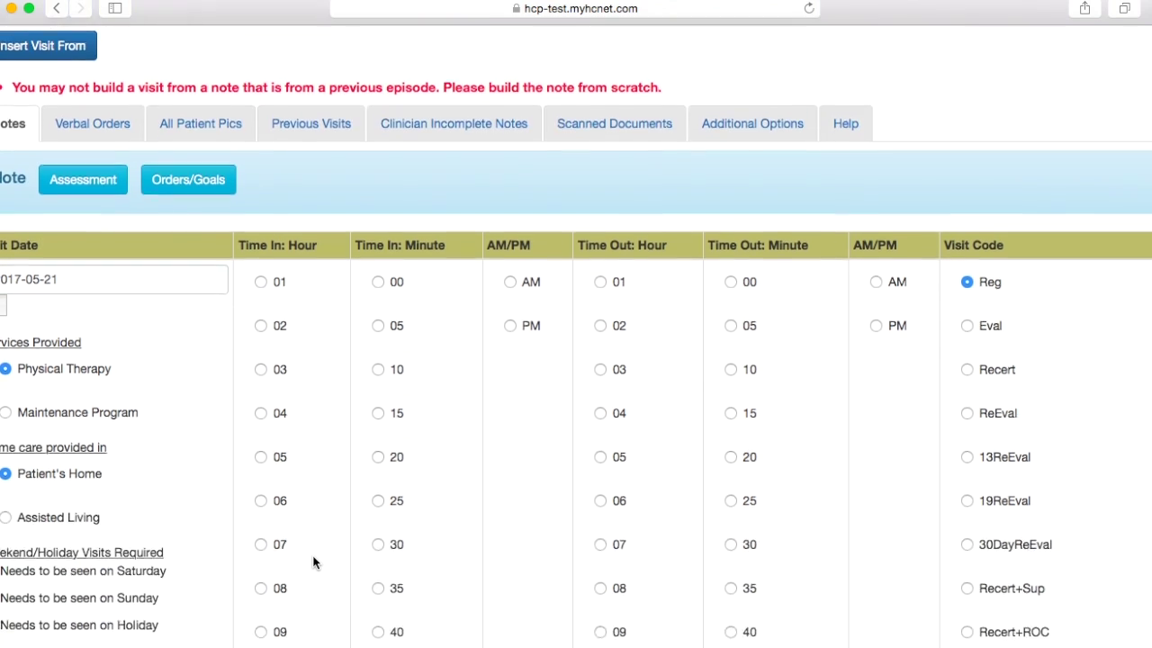
left_click(260, 559)
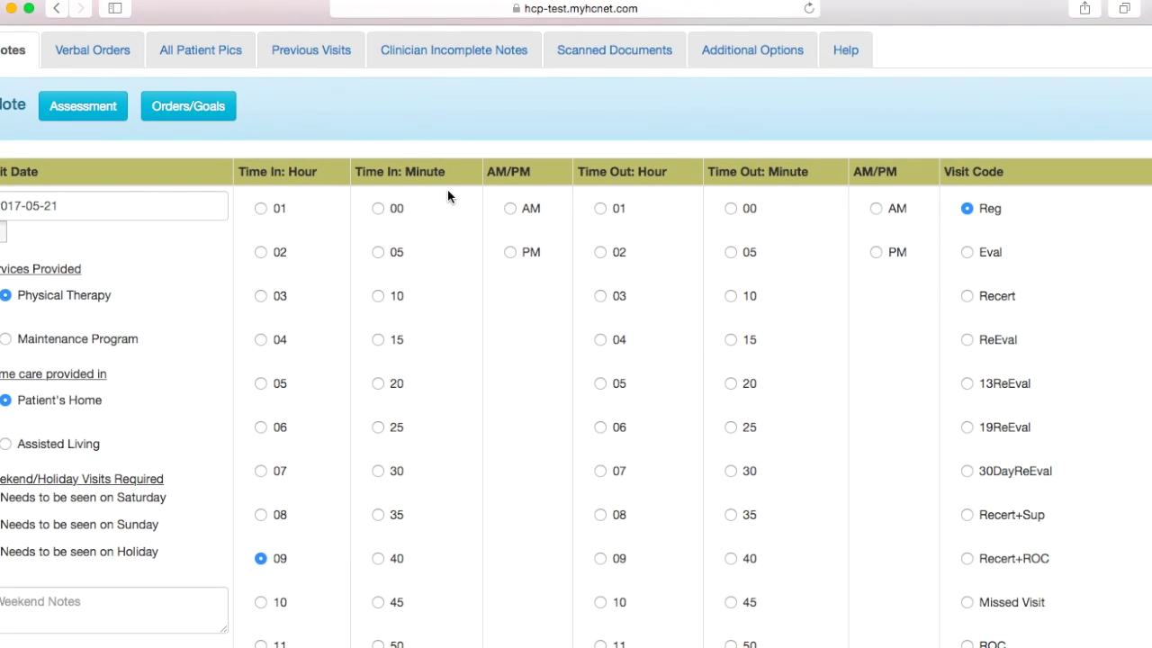
left_click(377, 209)
left_click(509, 208)
scroll(657, 359, "down", 1)
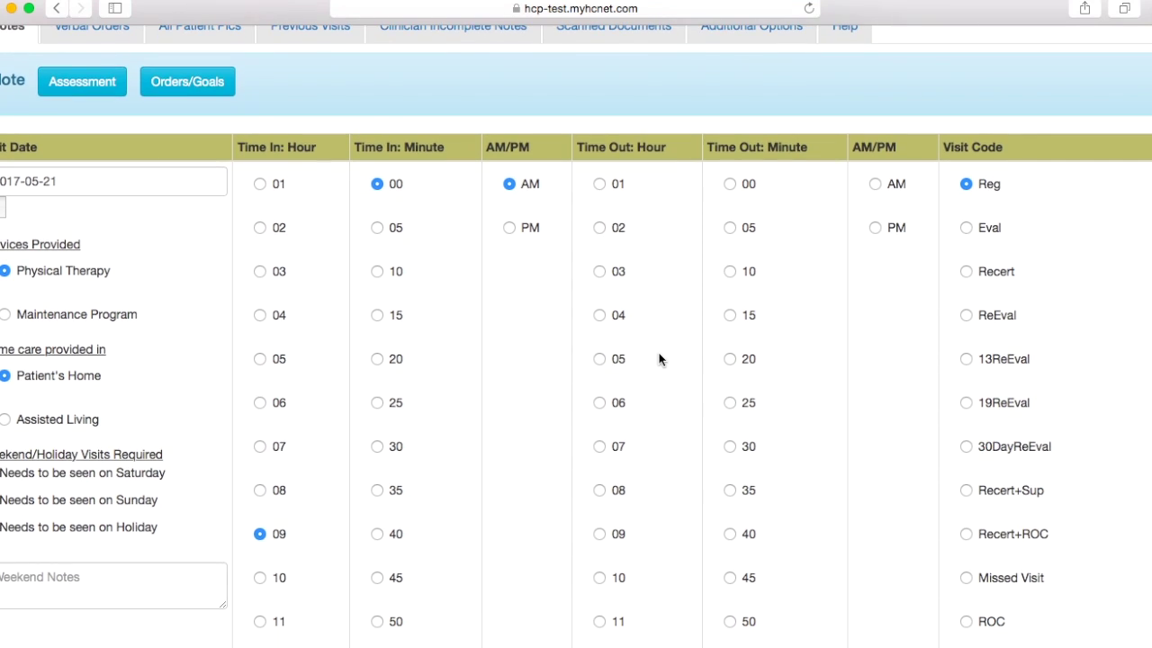
left_click(599, 577)
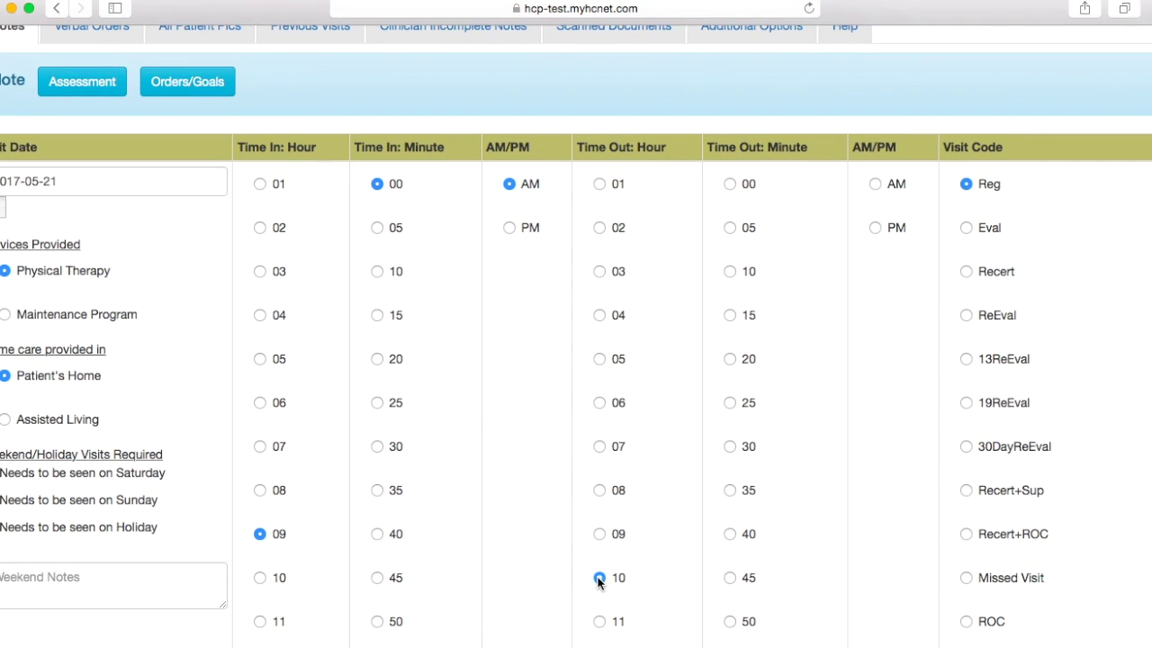
left_click(729, 184)
scroll(1031, 223, "down", 1)
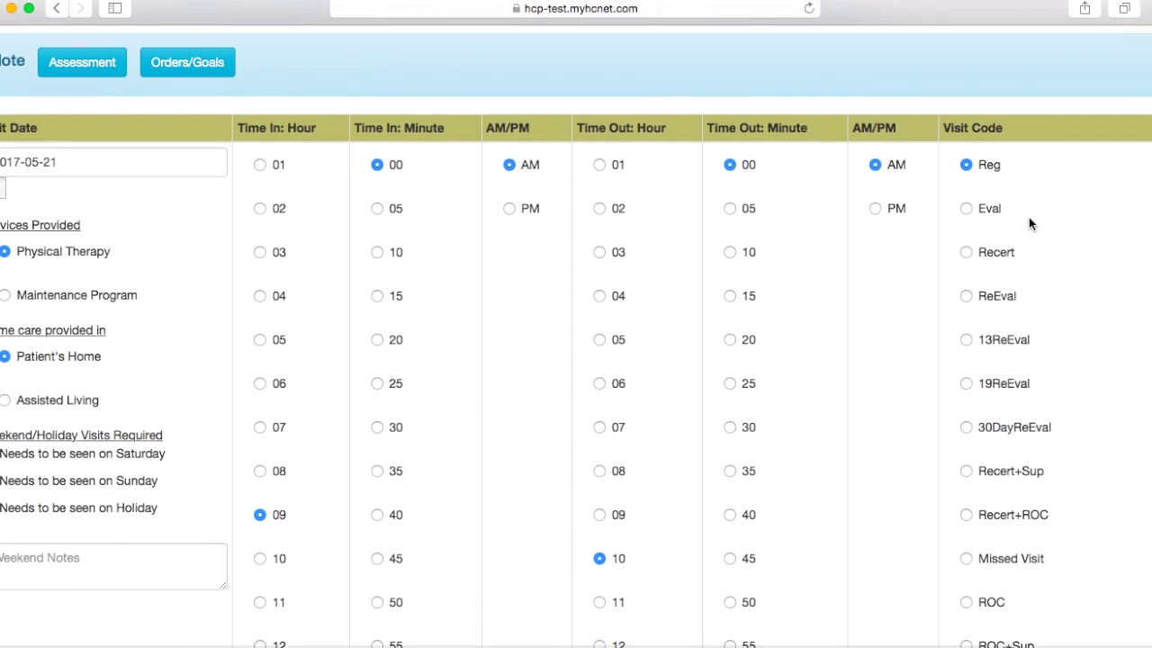
Step: Mark the visit as a re-evaluation with visit code 30DayReEval
left_click(999, 294)
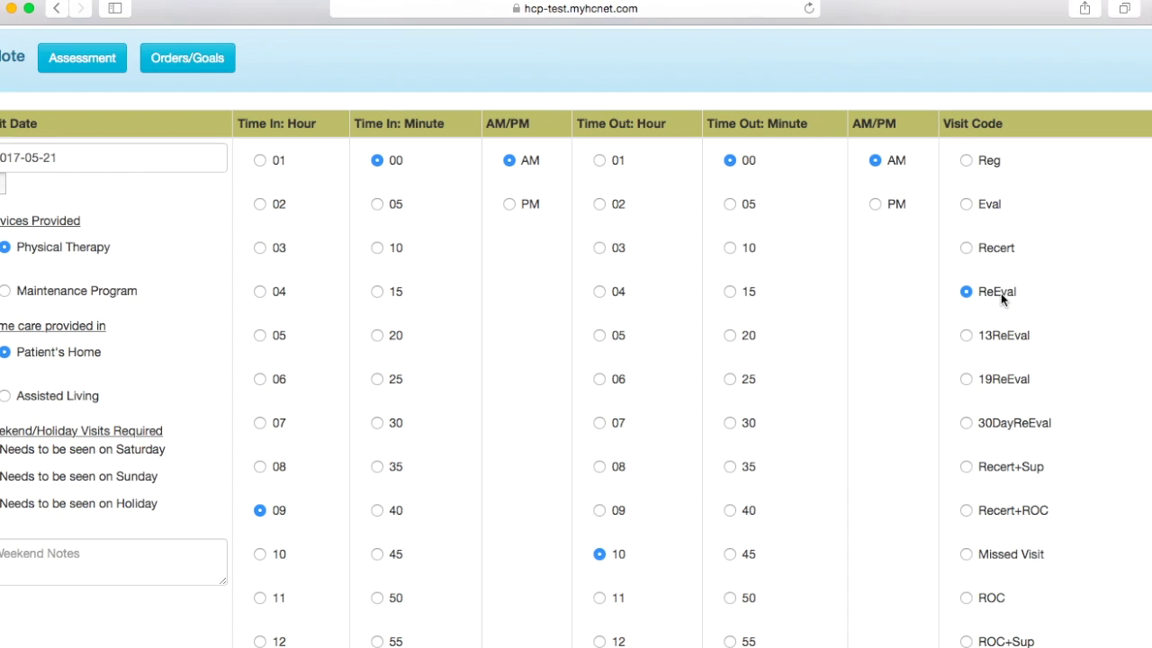
left_click(1009, 425)
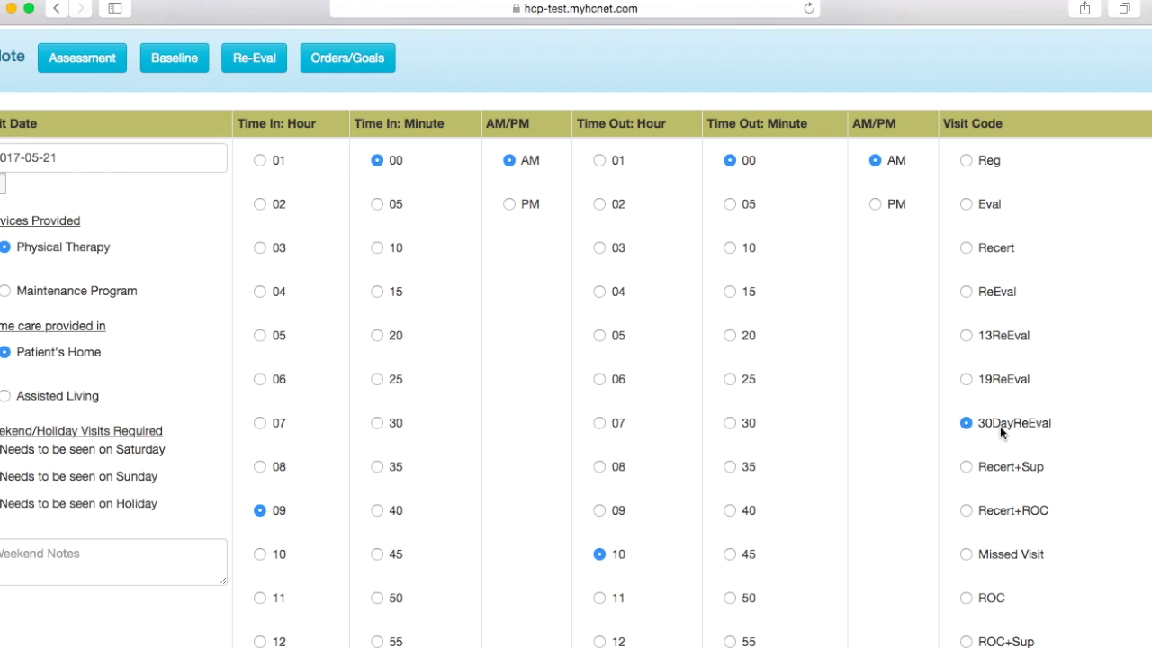
scroll(749, 472, "down", 10)
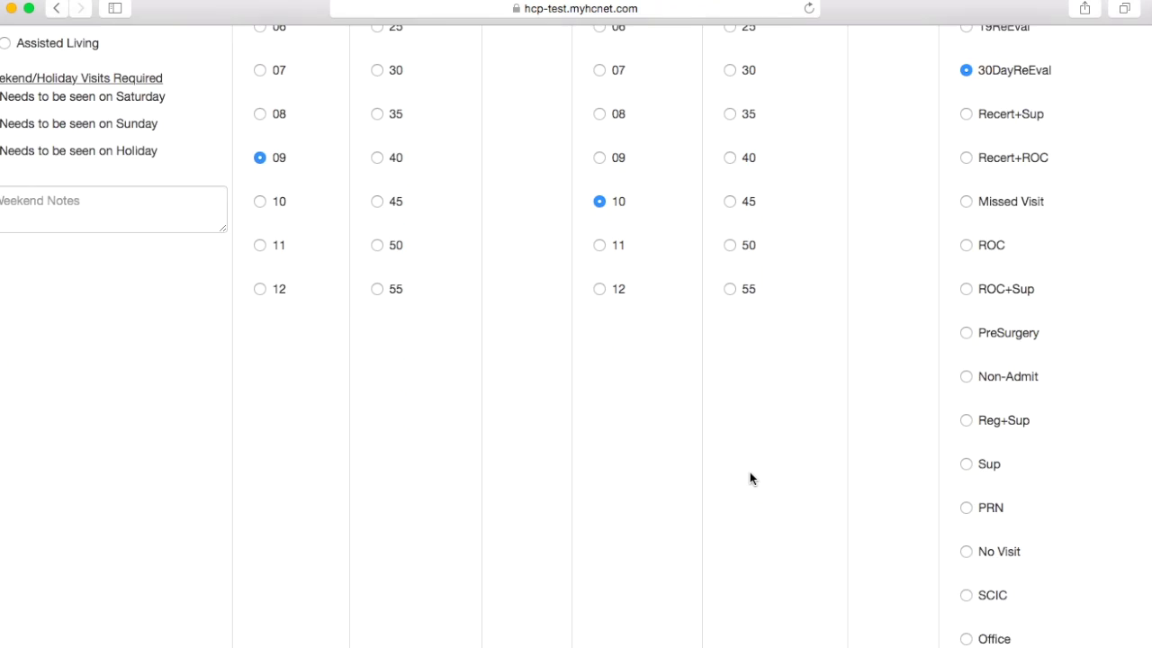
Step: Record no wound vac applied and enter 'Temp not taken' as the Refused/Unable reason
scroll(749, 471, "down", 3)
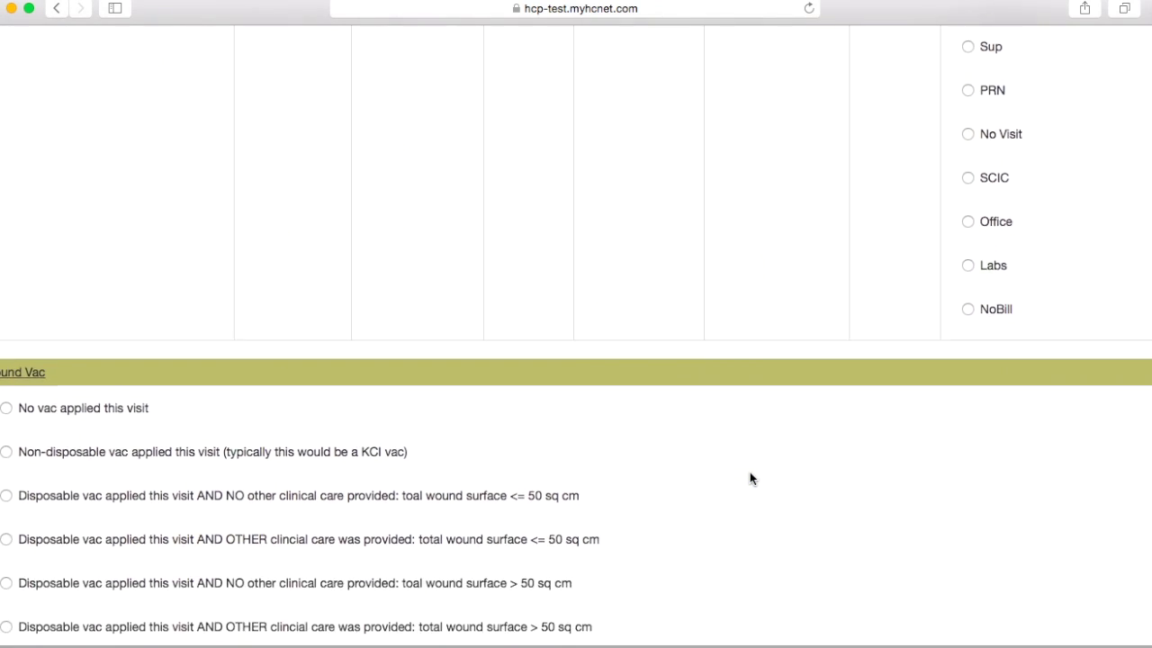
left_click(108, 341)
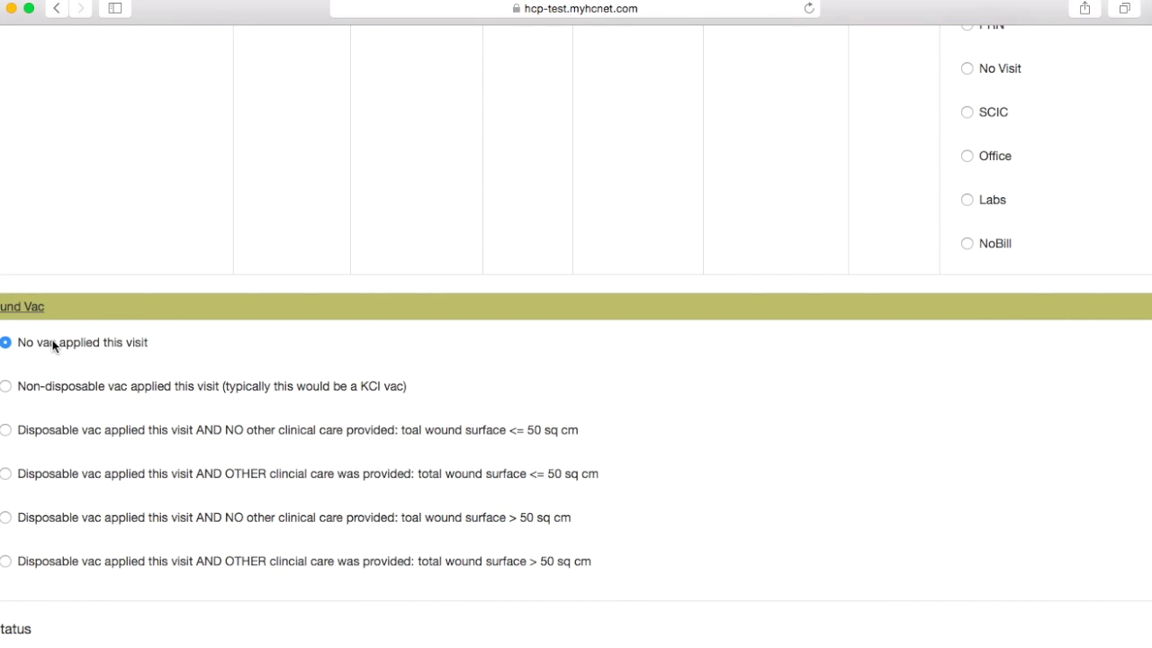
scroll(52, 343, "down", 3)
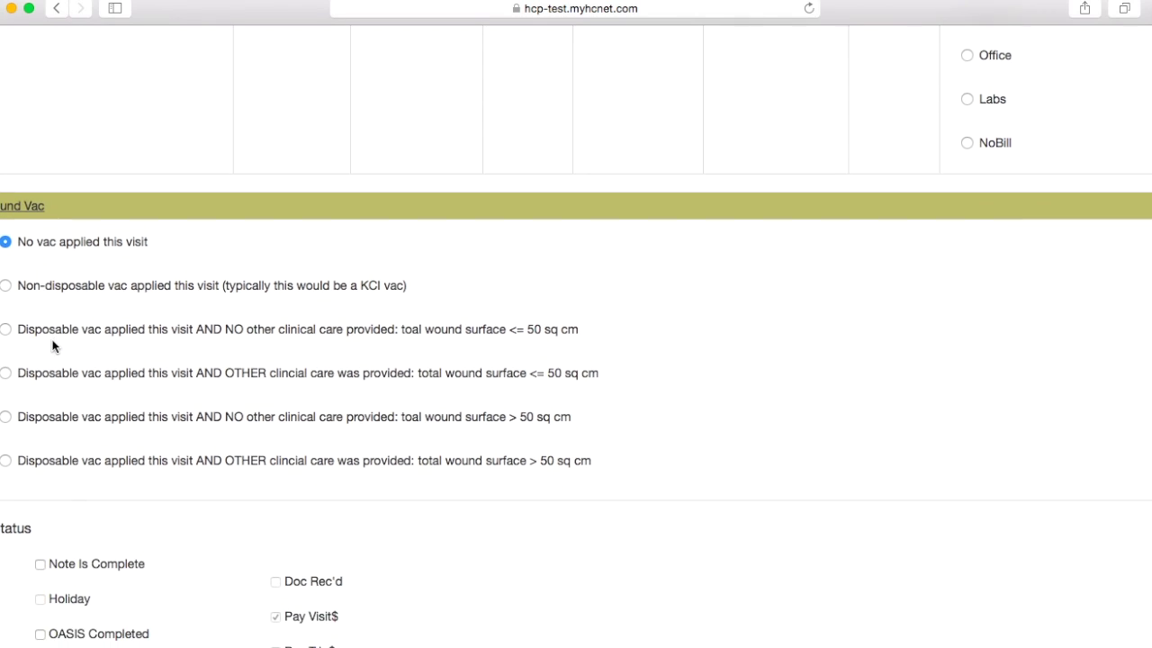
scroll(53, 344, "down", 2)
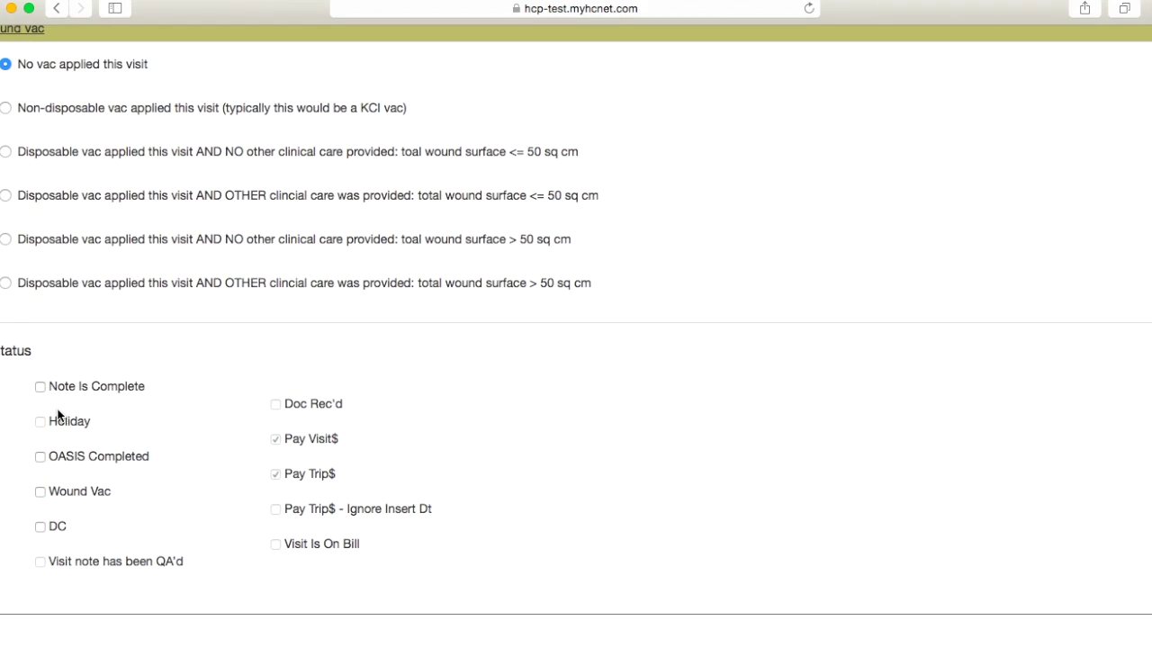
scroll(58, 414, "down", 1)
scroll(58, 413, "down", 5)
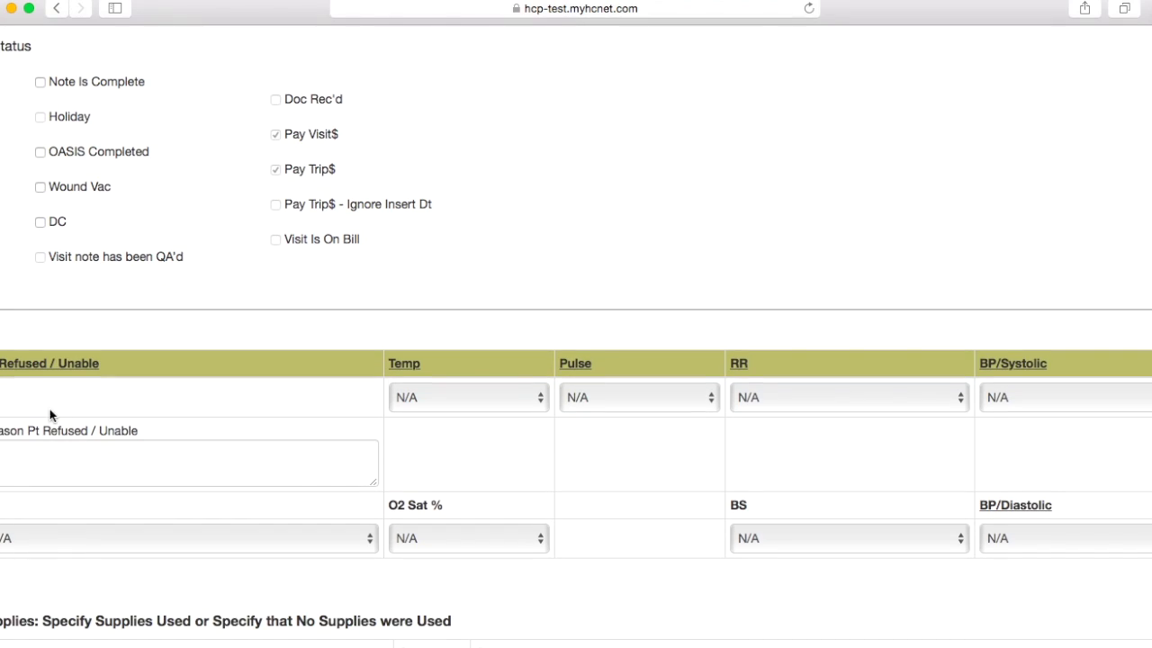
left_click(51, 474)
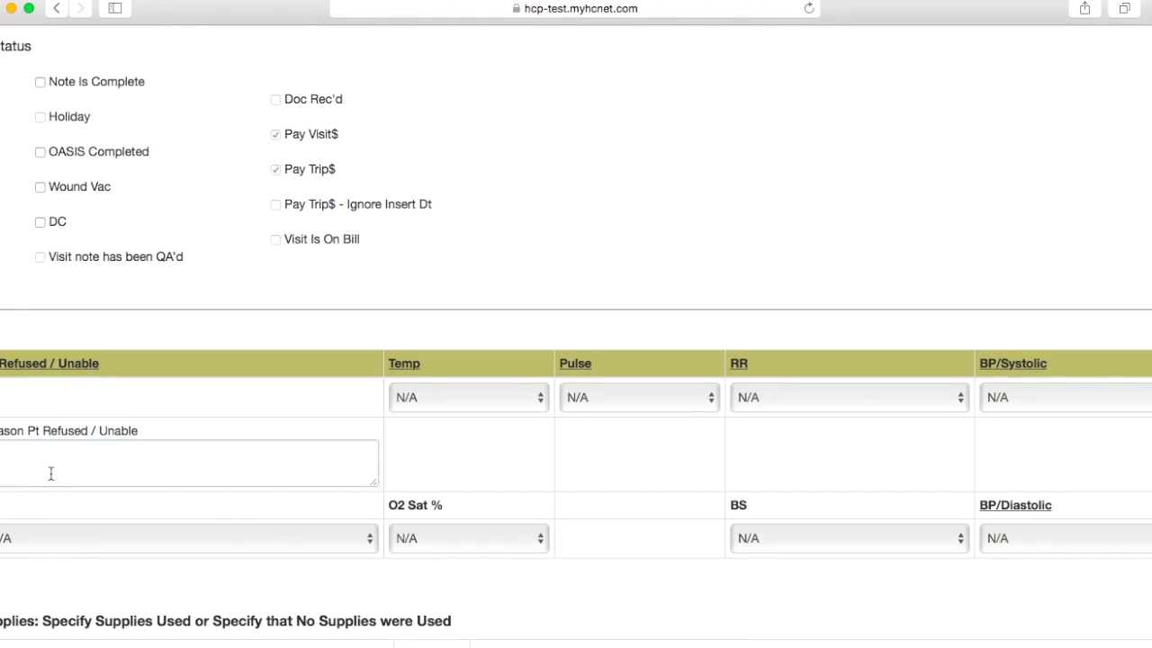
type("Temp")
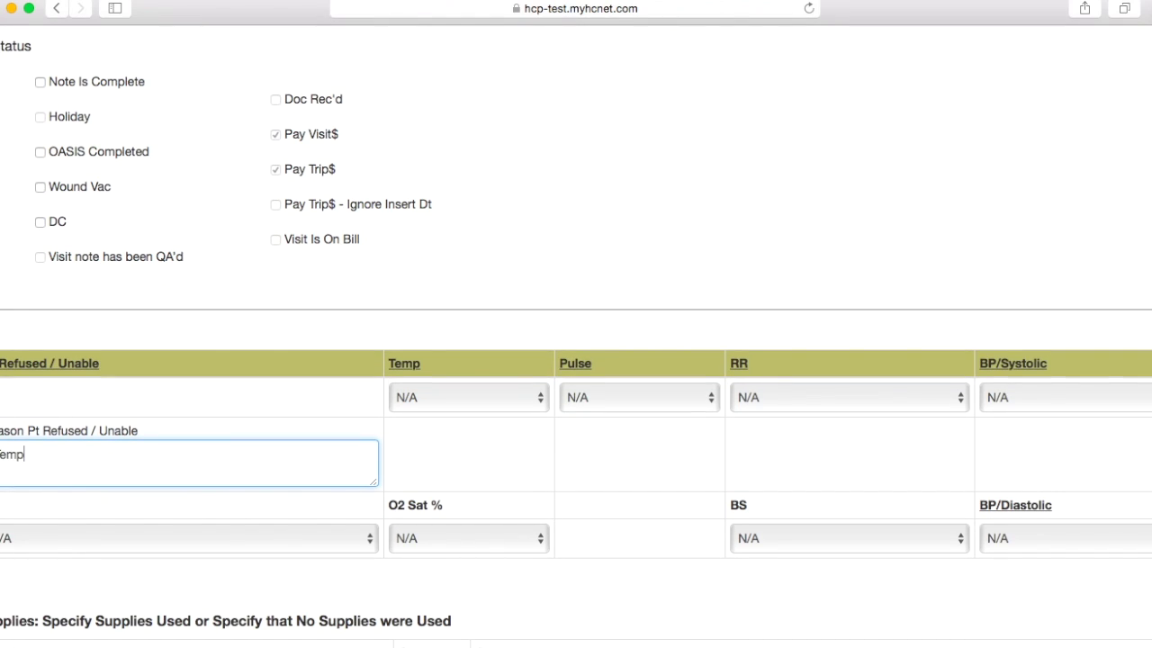
type(" not taken")
Step: Enter vitals: O2 Sat 97%, pulse 62, RR 18, and BP 123/82
left_click(476, 538)
scroll(474, 540, "down", 10)
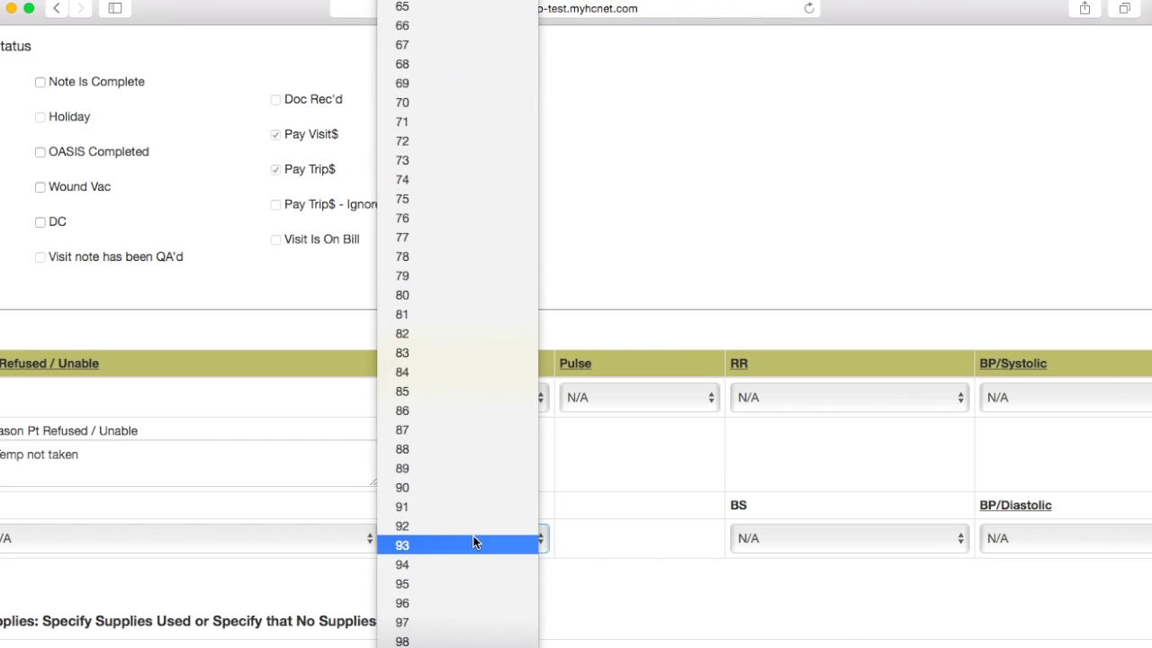
left_click(452, 622)
left_click(640, 398)
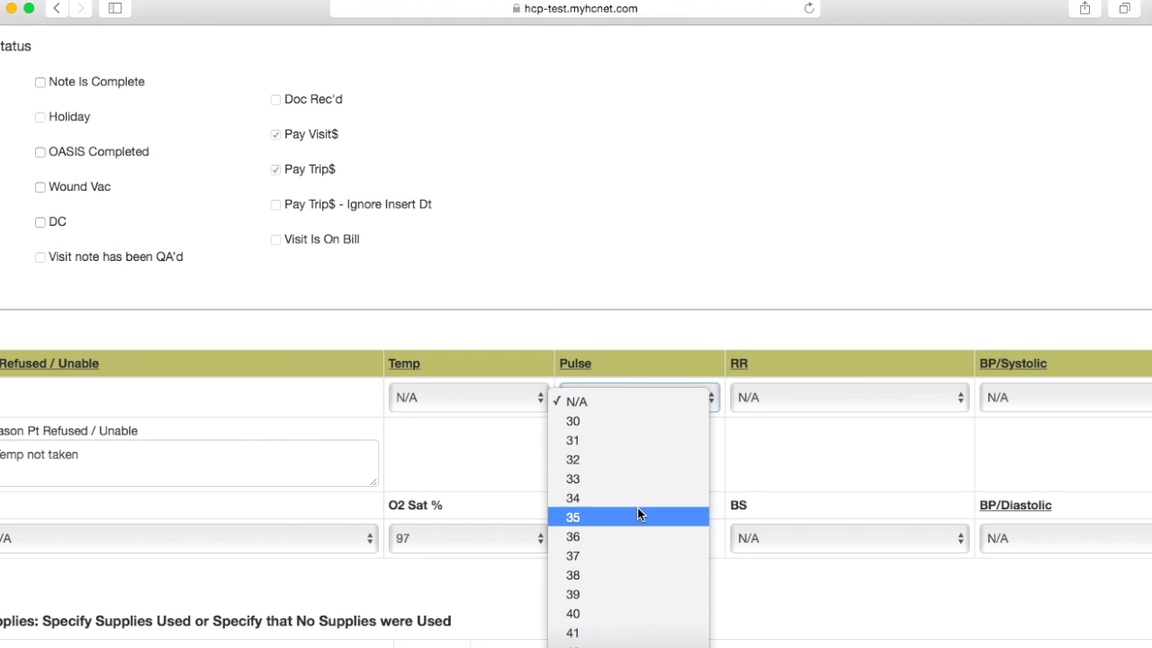
scroll(637, 509, "down", 6)
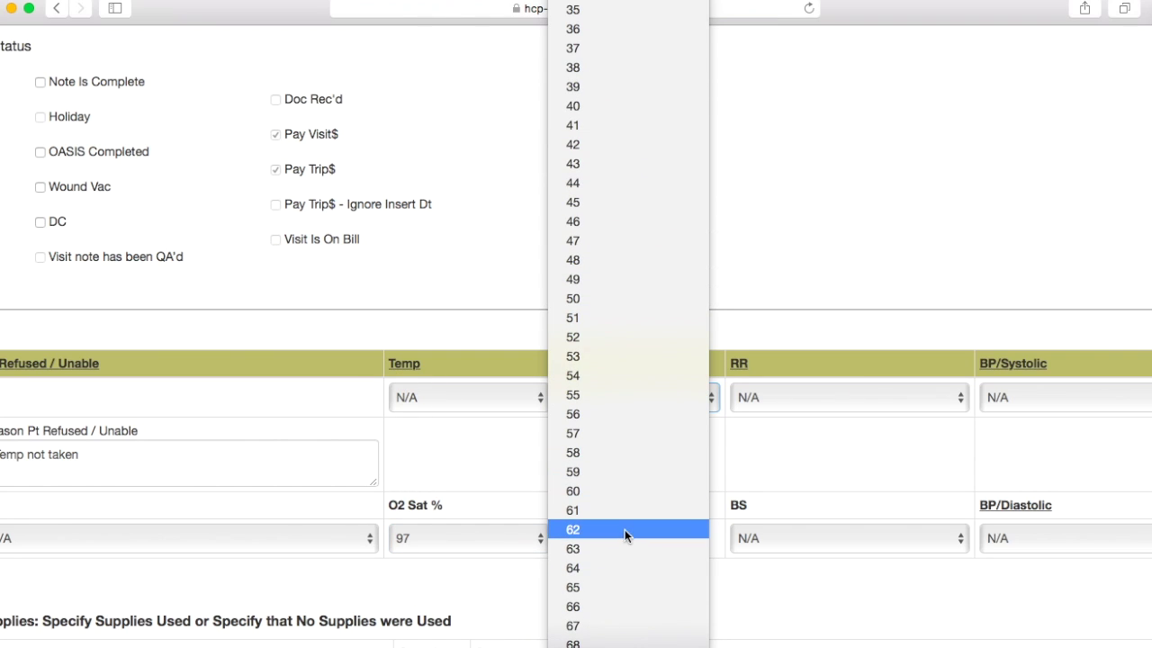
left_click(624, 529)
left_click(845, 400)
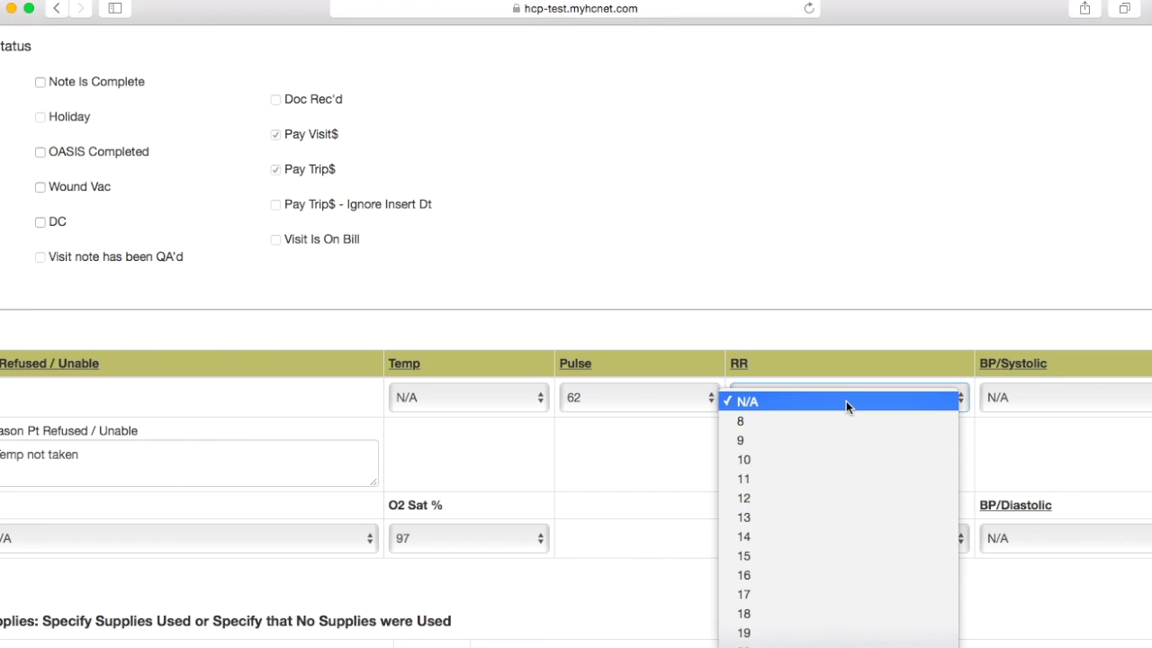
left_click(784, 613)
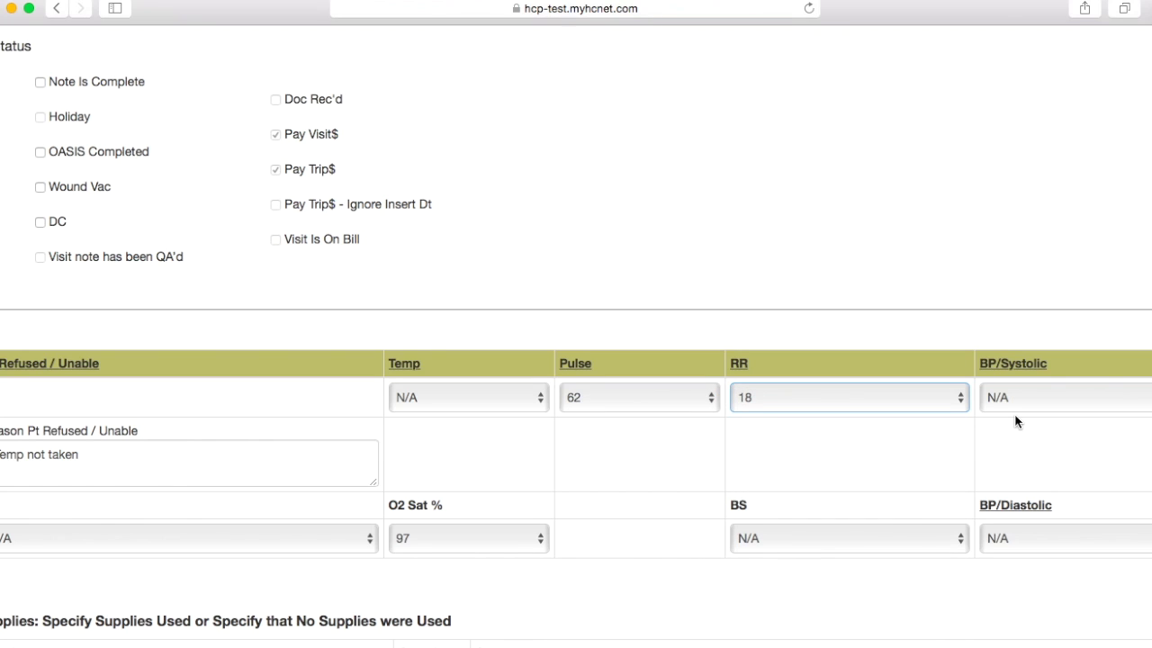
left_click(1028, 401)
scroll(1040, 552, "down", 15)
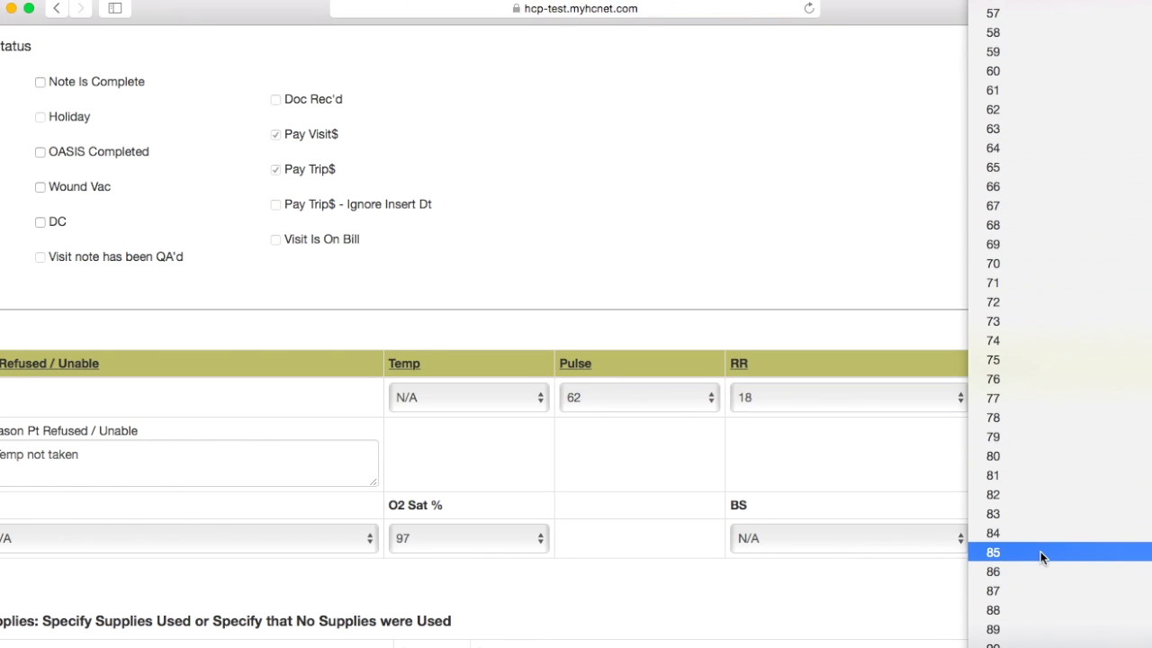
left_click(1028, 494)
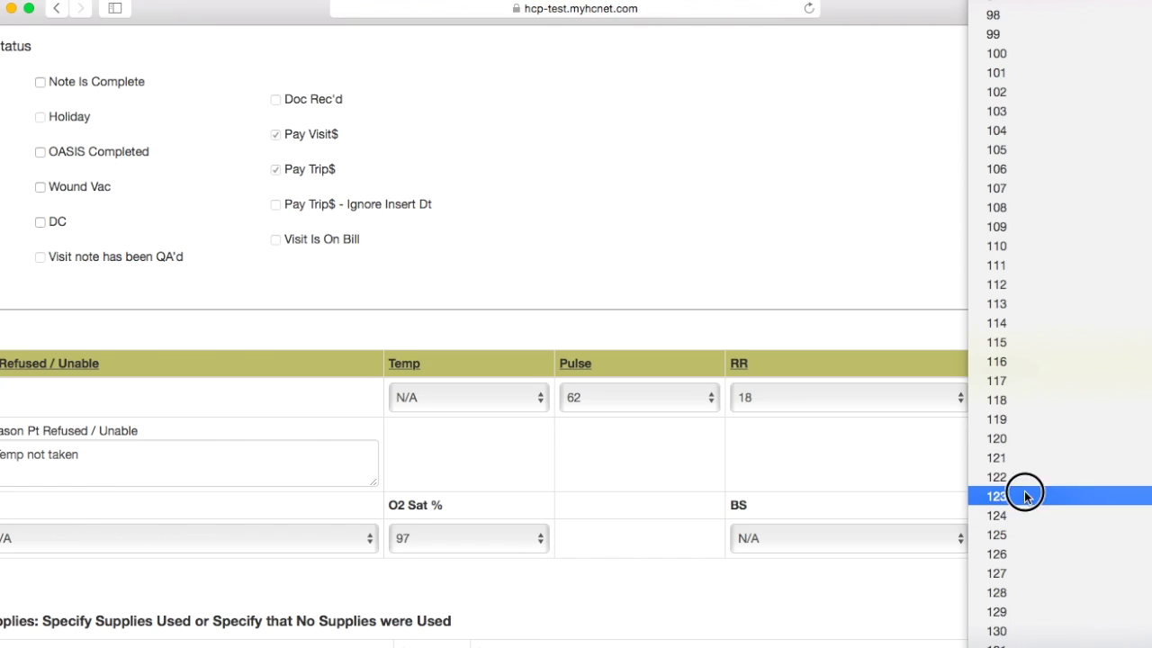
left_click(1048, 539)
scroll(1012, 588, "down", 15)
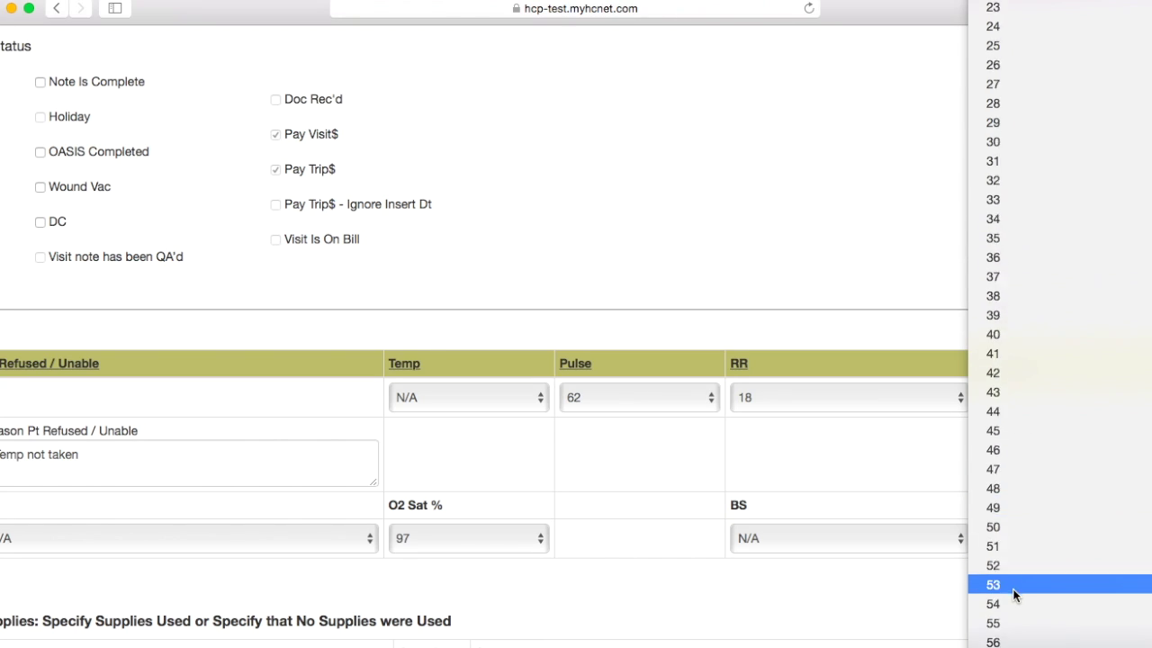
left_click(1011, 568)
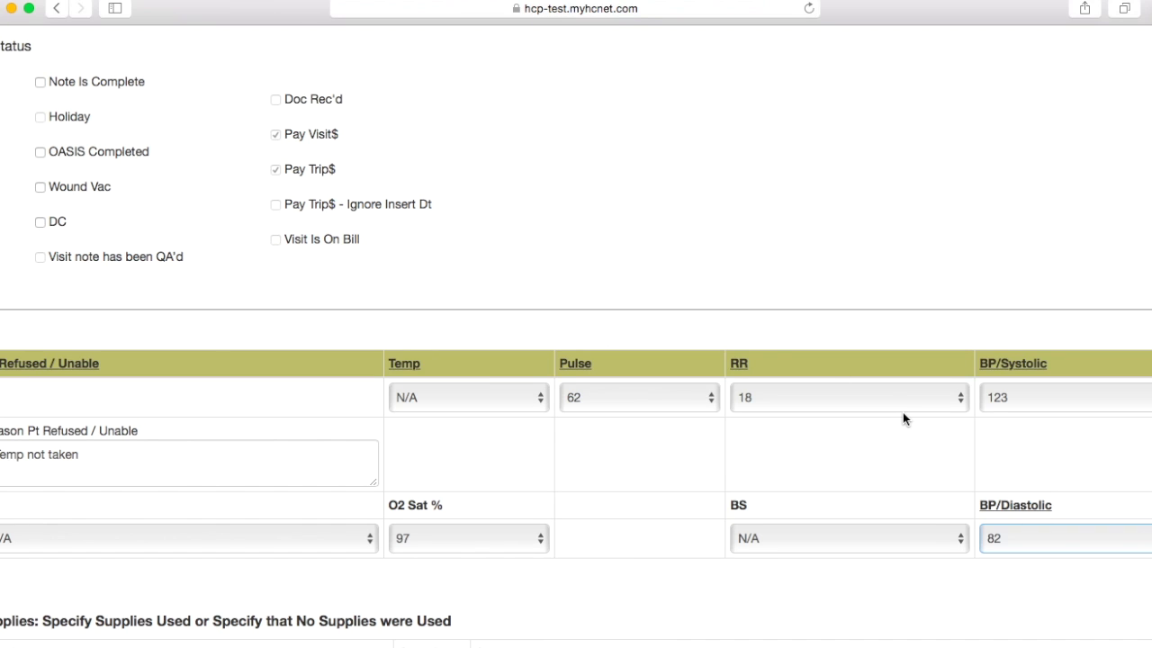
scroll(467, 401, "down", 6)
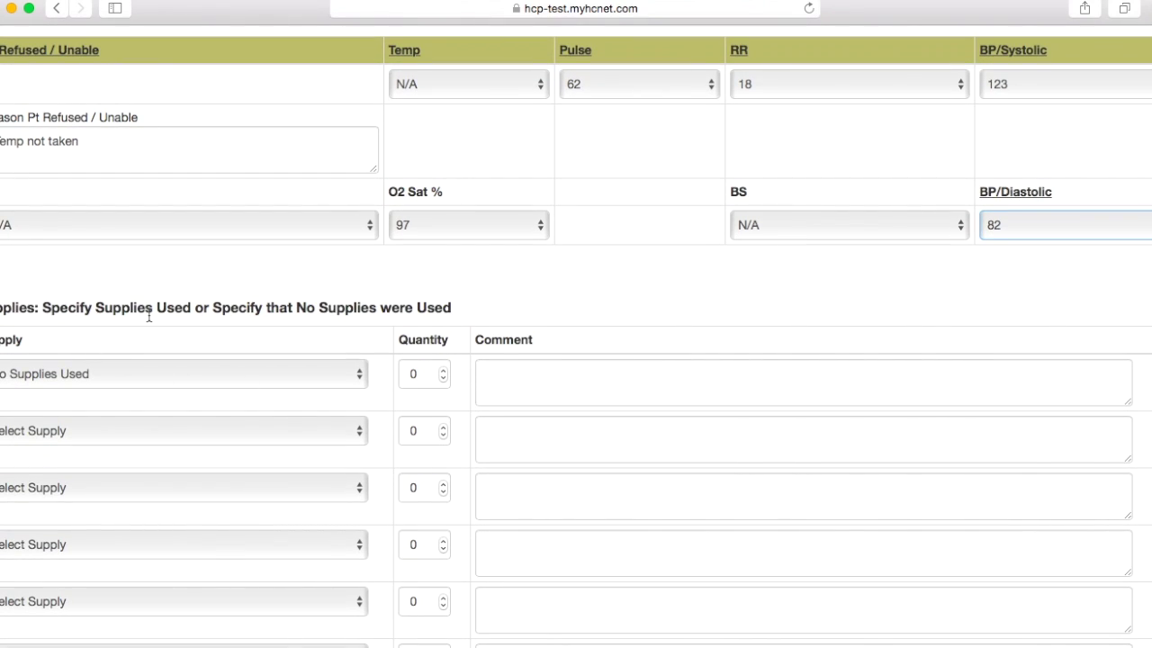
scroll(62, 401, "down", 2)
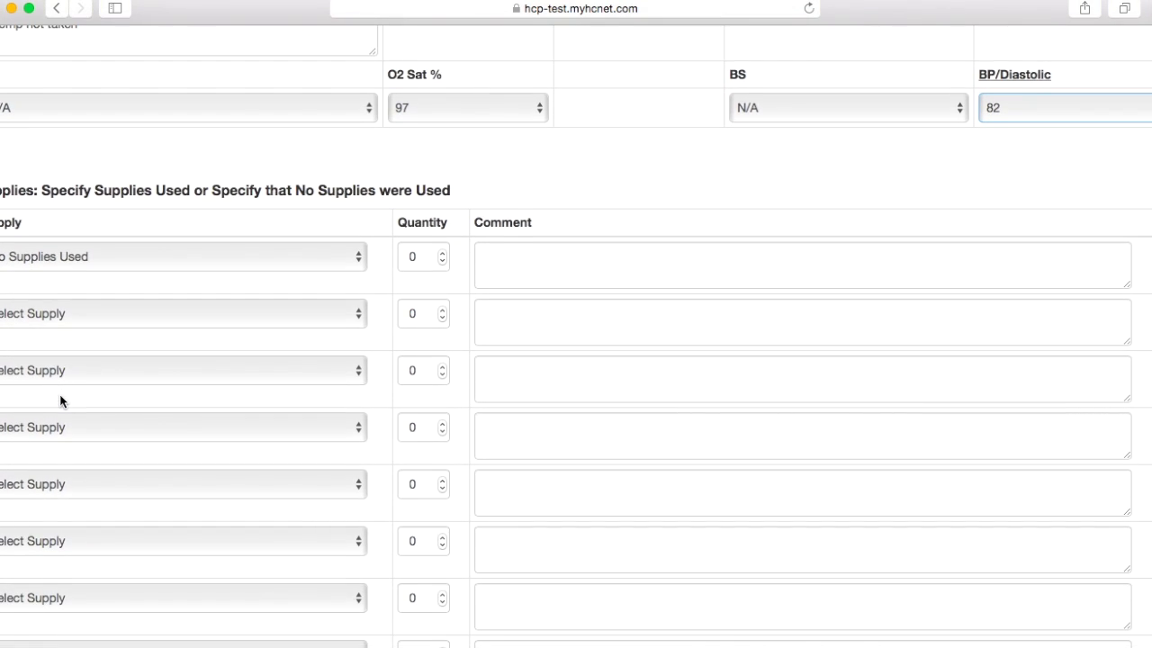
scroll(61, 401, "down", 6)
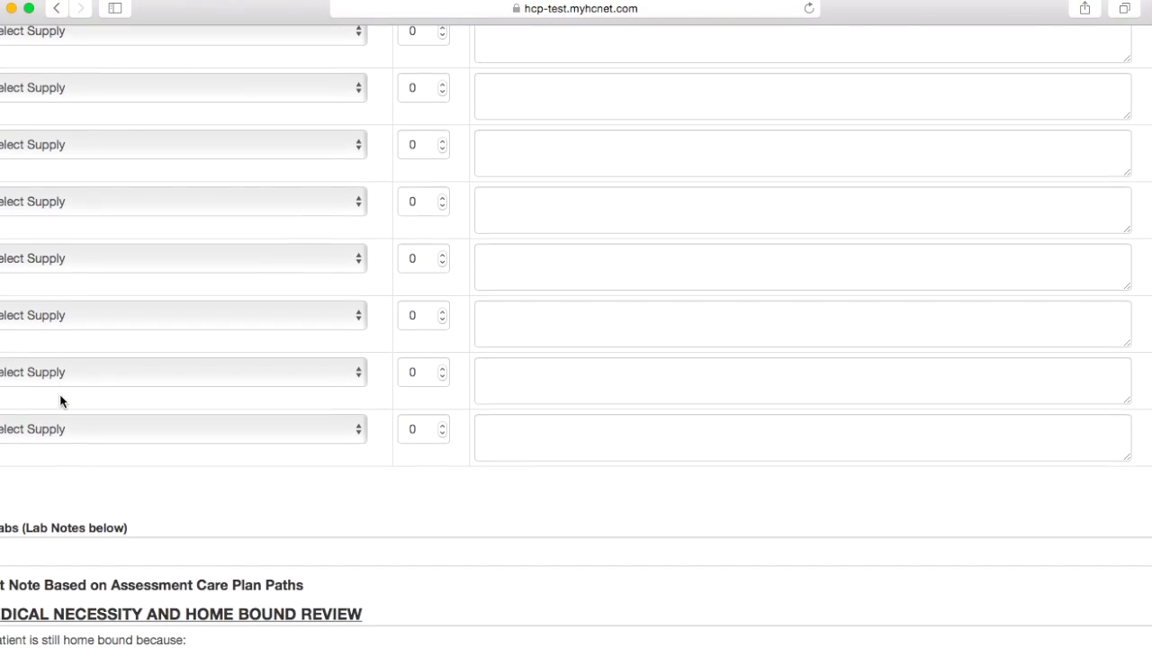
scroll(59, 400, "down", 4)
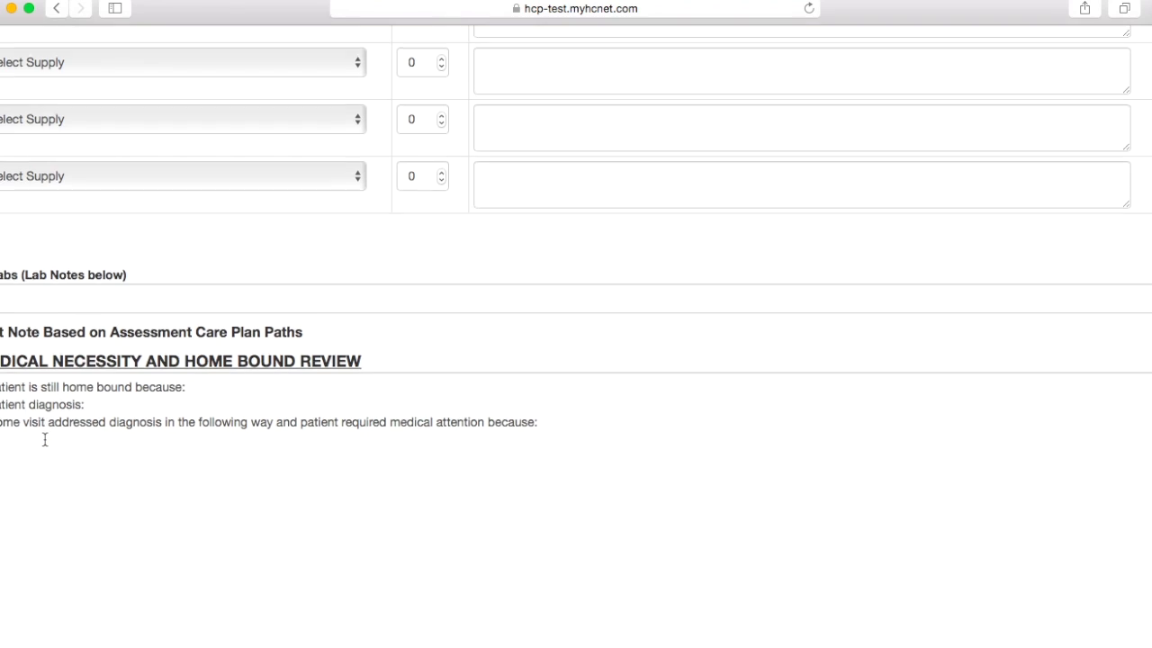
scroll(44, 439, "down", 3)
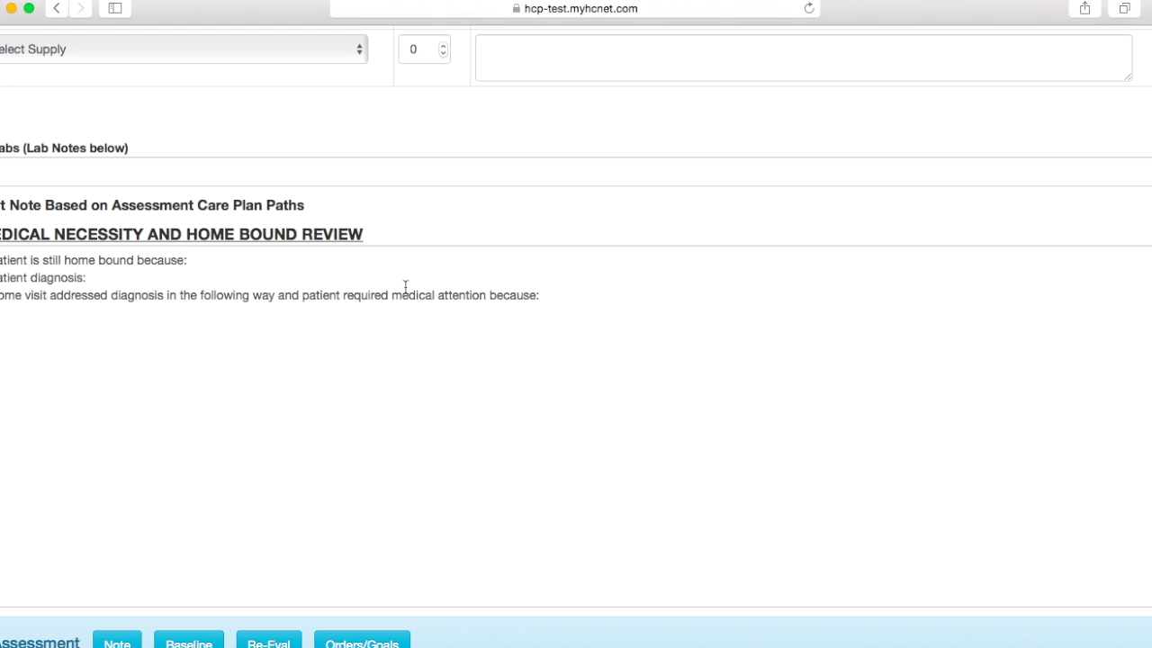
left_click(203, 261)
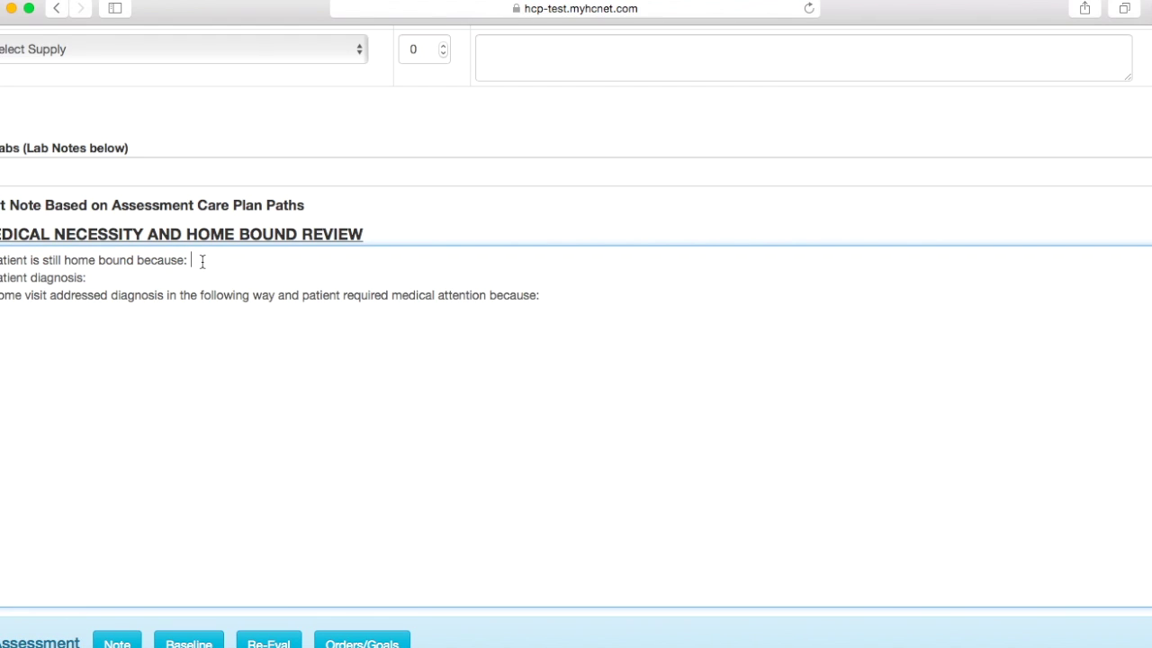
left_click(127, 280)
left_click(567, 297)
scroll(574, 468, "down", 3)
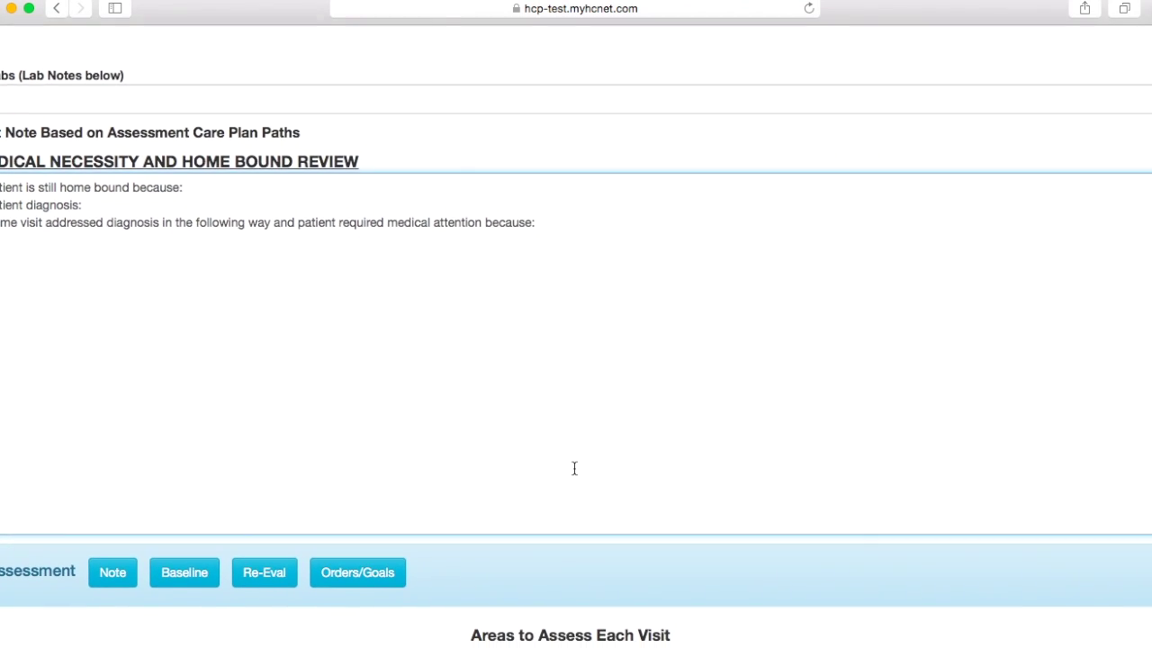
scroll(574, 468, "up", 5)
Step: Try Insert Visit From (no episode/care plan found), then bring up the Assessment checklist
scroll(574, 468, "up", 15)
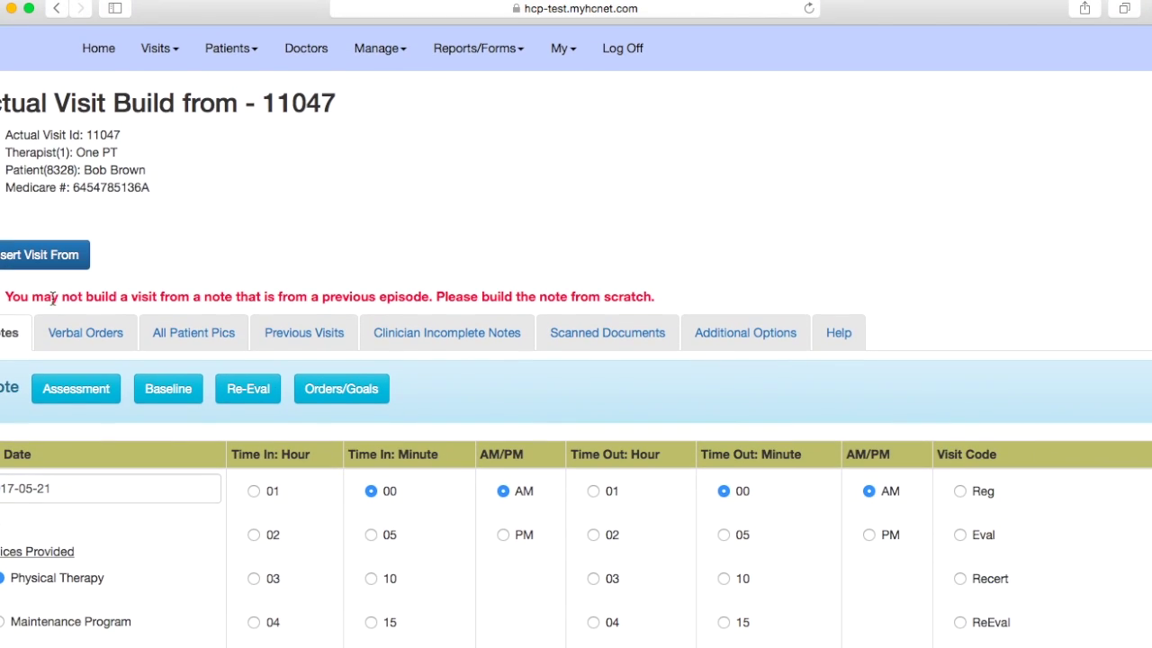
left_click(34, 255)
scroll(306, 263, "up", 3)
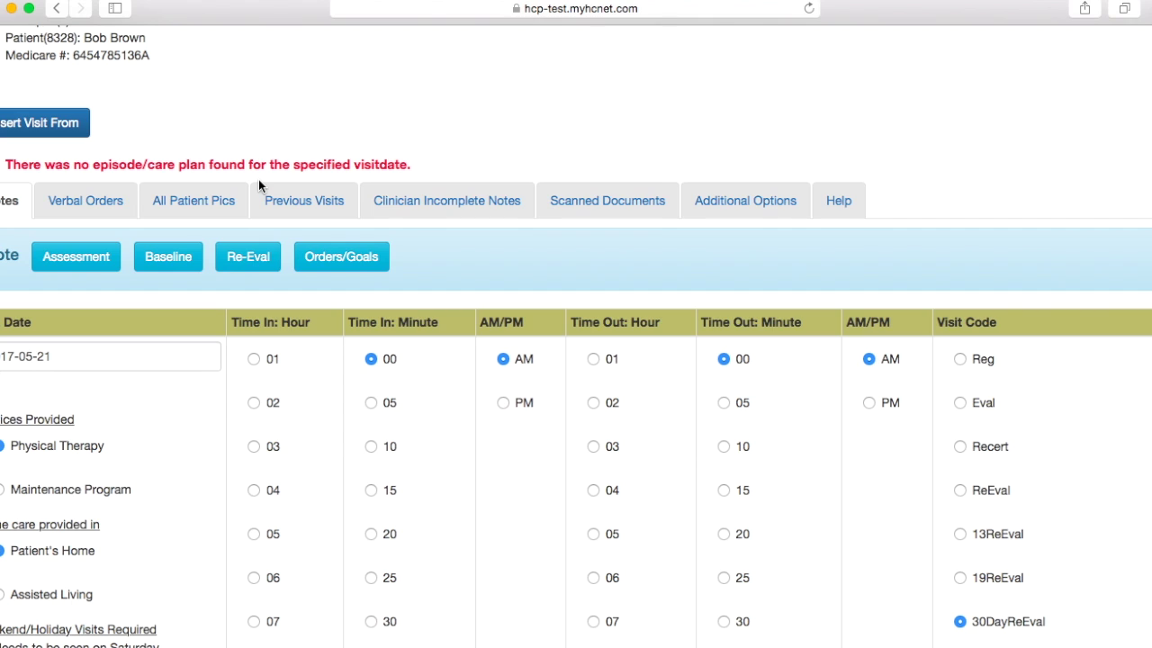
left_click(80, 257)
Step: Check Dynamic under Sitting Balance and 19-23=Increased risk of Fall under Tinetti Balance Score
scroll(80, 256, "down", 1)
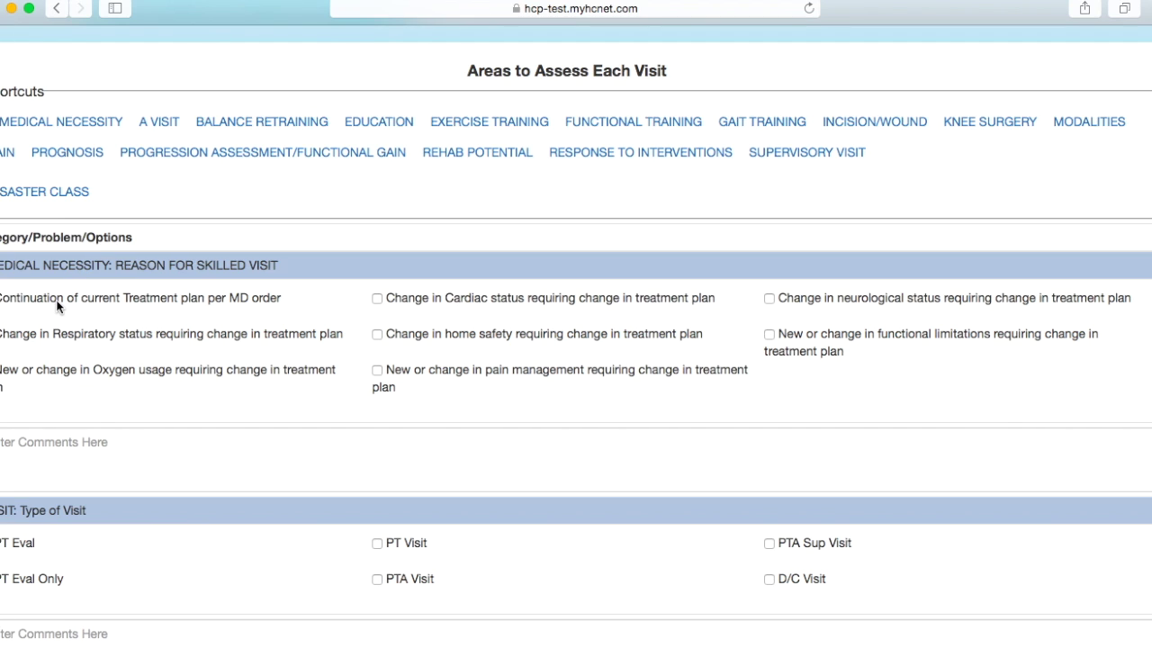
scroll(56, 307, "down", 1)
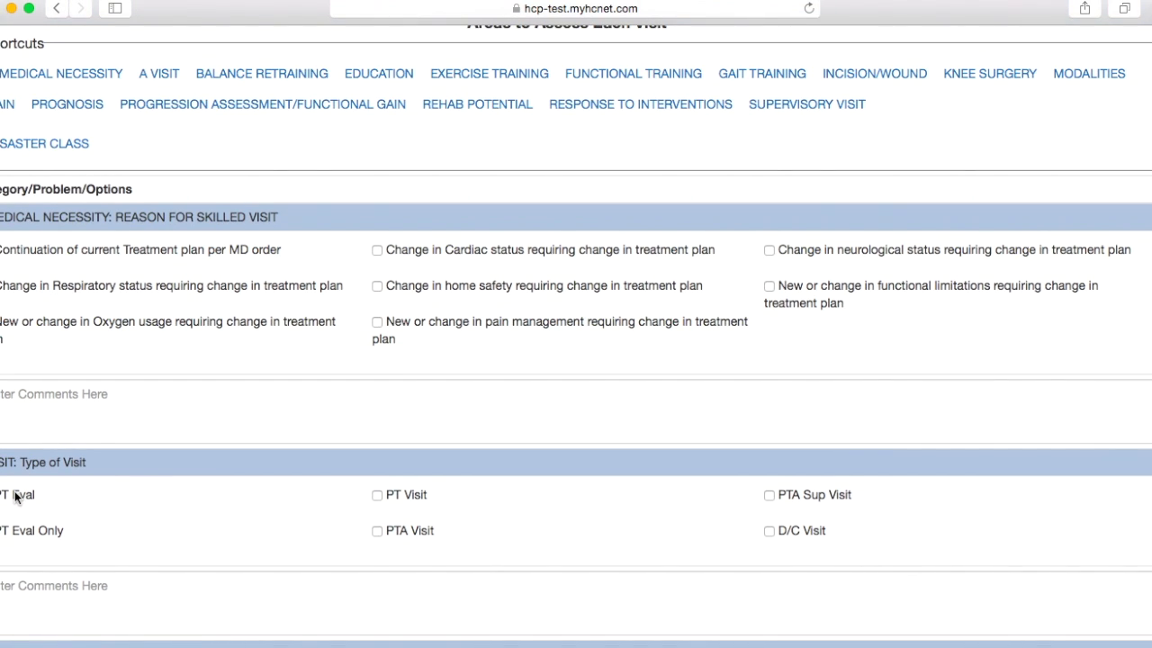
scroll(15, 497, "down", 1)
scroll(15, 498, "down", 3)
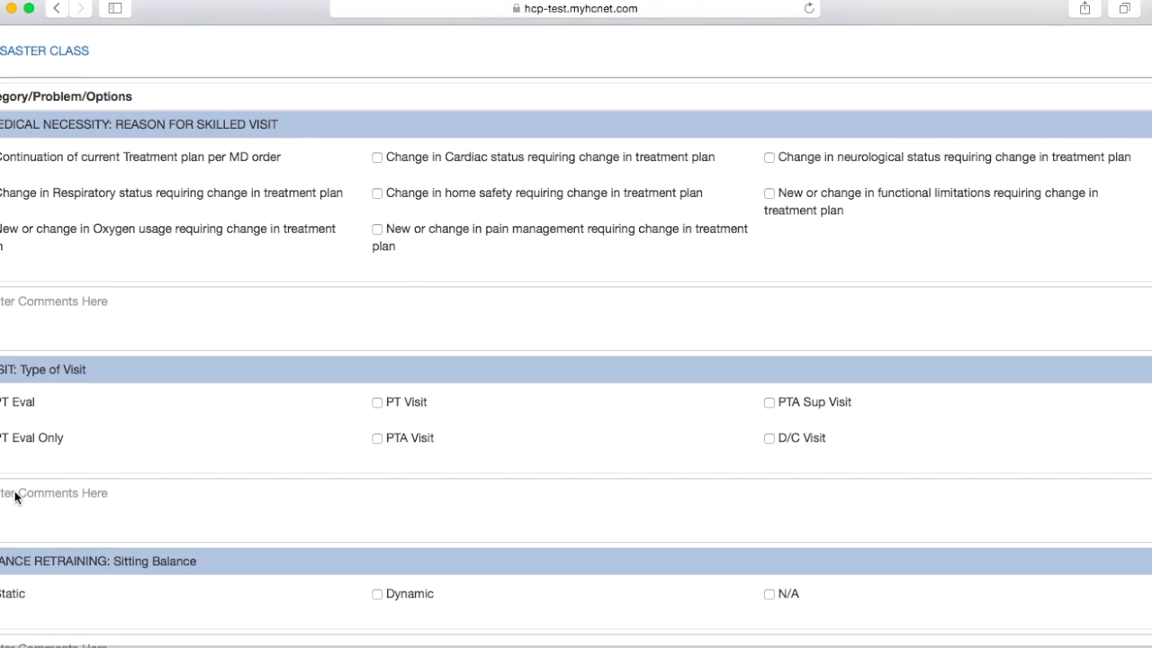
scroll(15, 498, "down", 1)
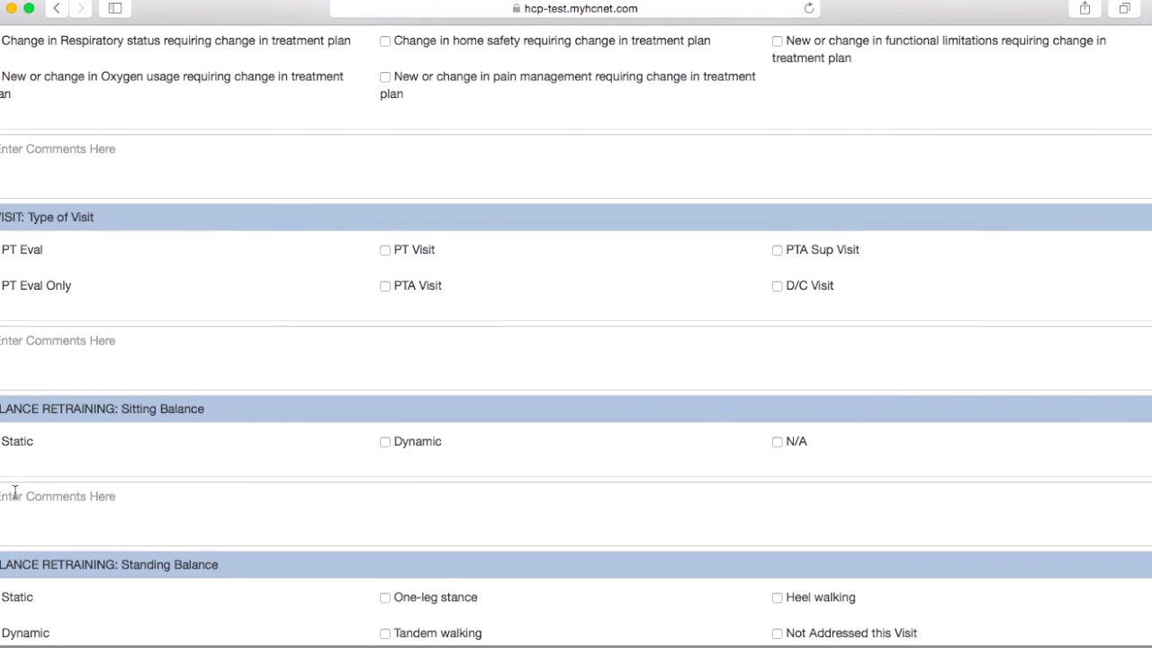
left_click(395, 436)
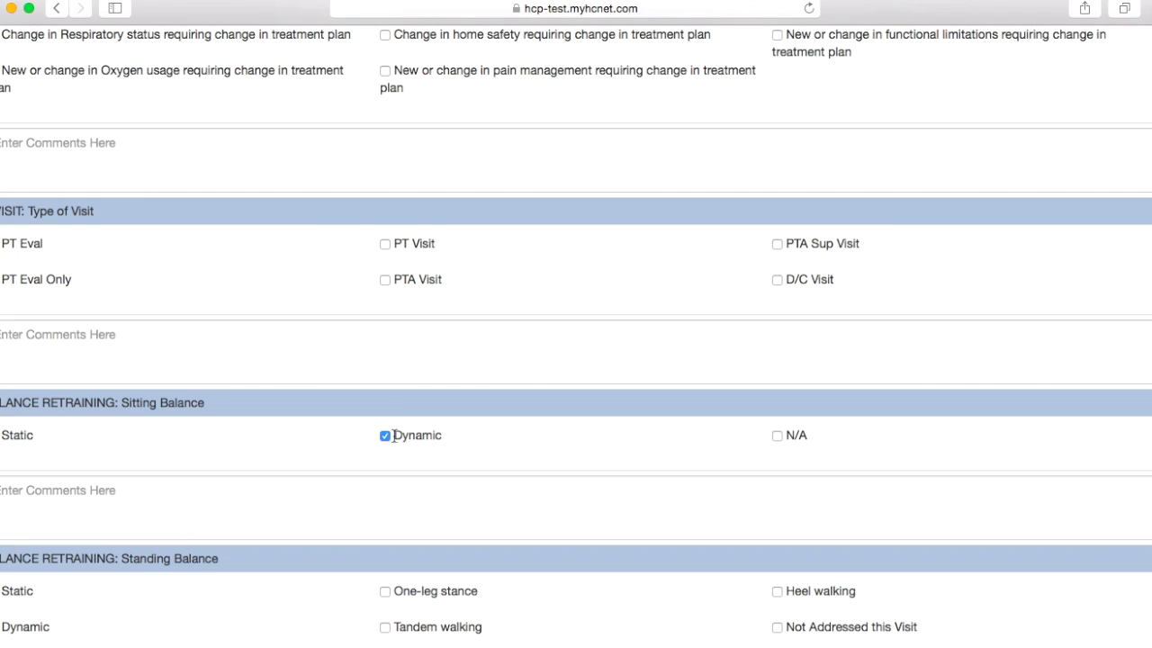
scroll(144, 509, "down", 2)
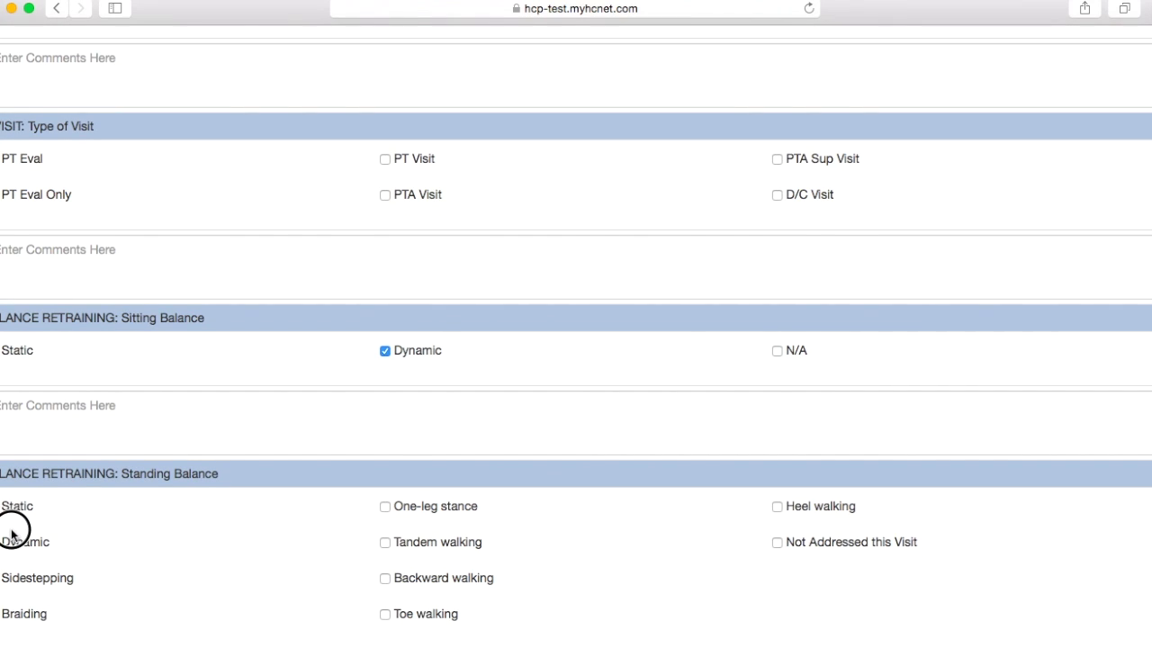
scroll(219, 537, "down", 5)
scroll(219, 537, "down", 1)
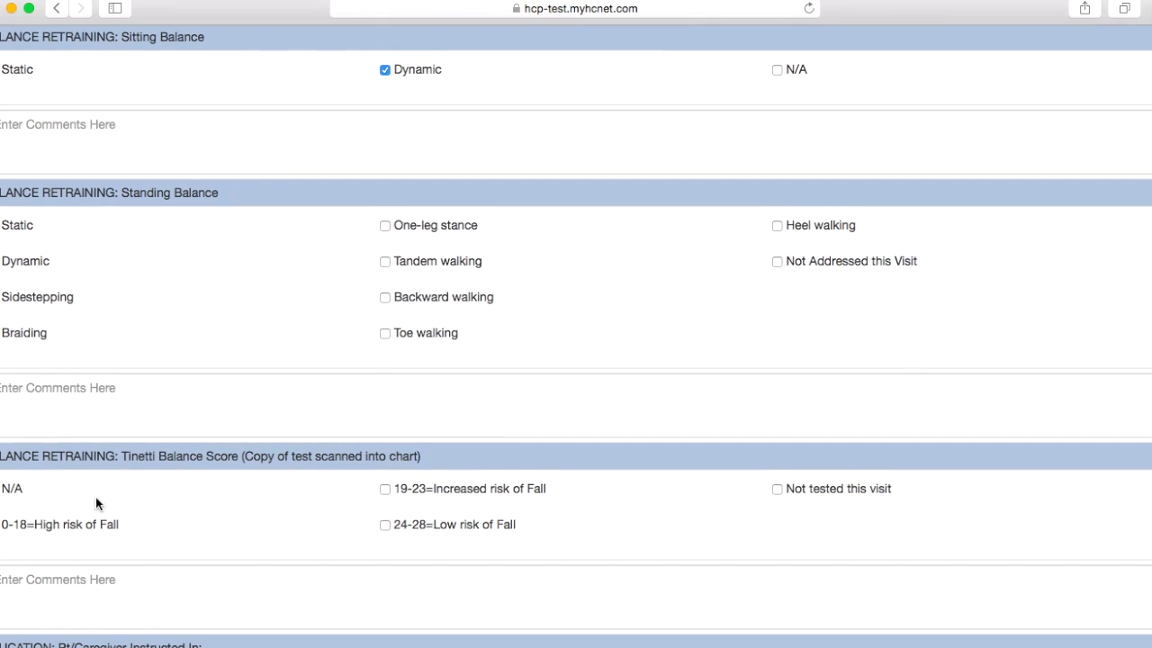
left_click(473, 493)
scroll(597, 500, "down", 2)
scroll(596, 500, "down", 10)
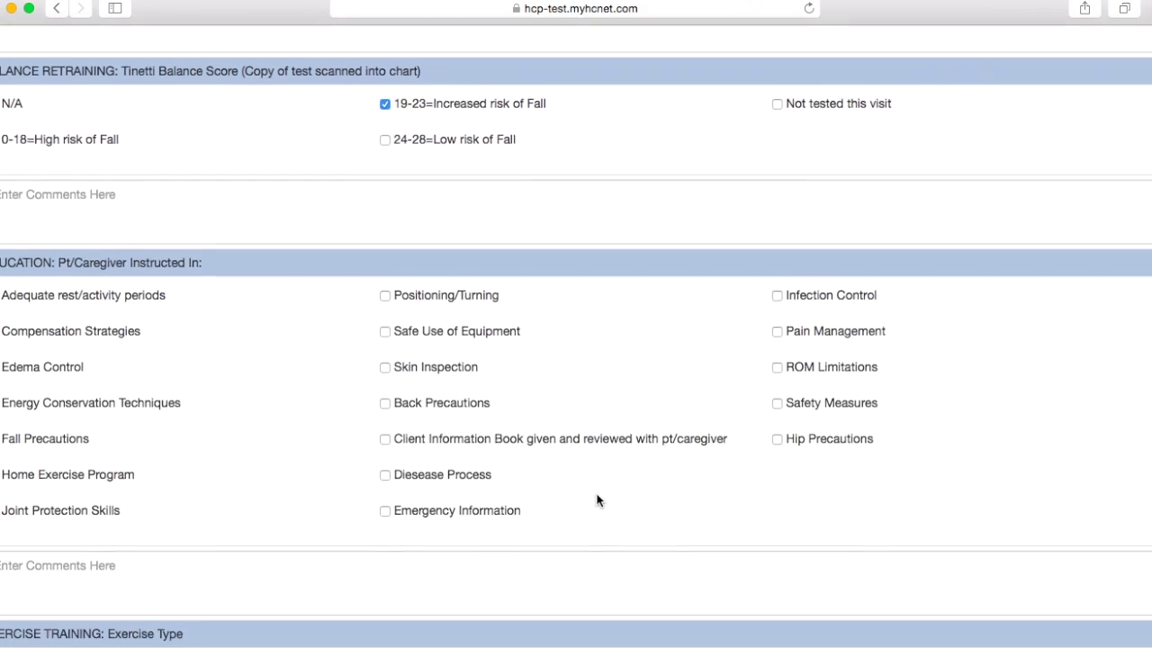
scroll(596, 500, "down", 5)
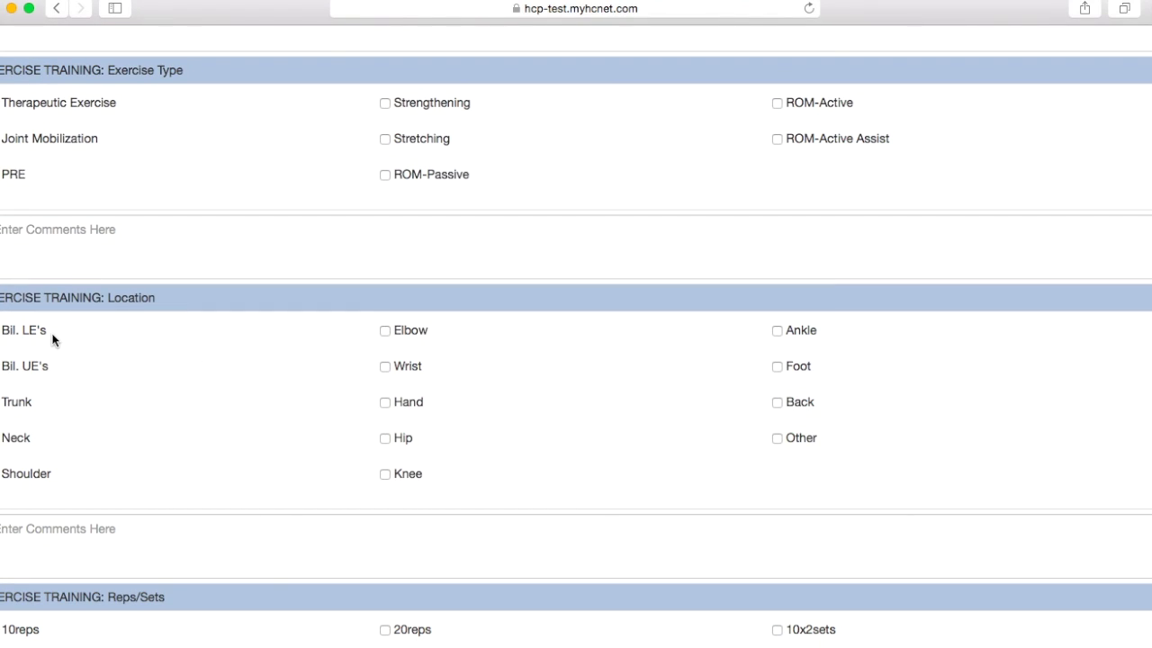
Step: Mark weights used as N/A and move down to the Baseline and Re-Eval sections
scroll(246, 360, "down", 4)
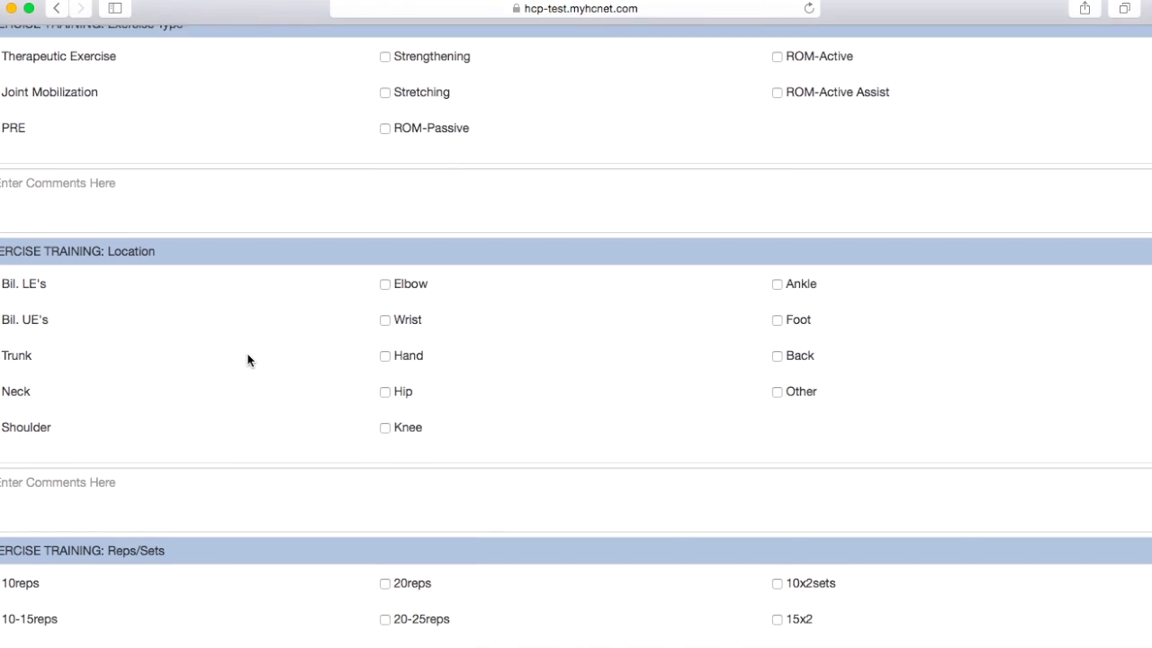
scroll(247, 356, "down", 2)
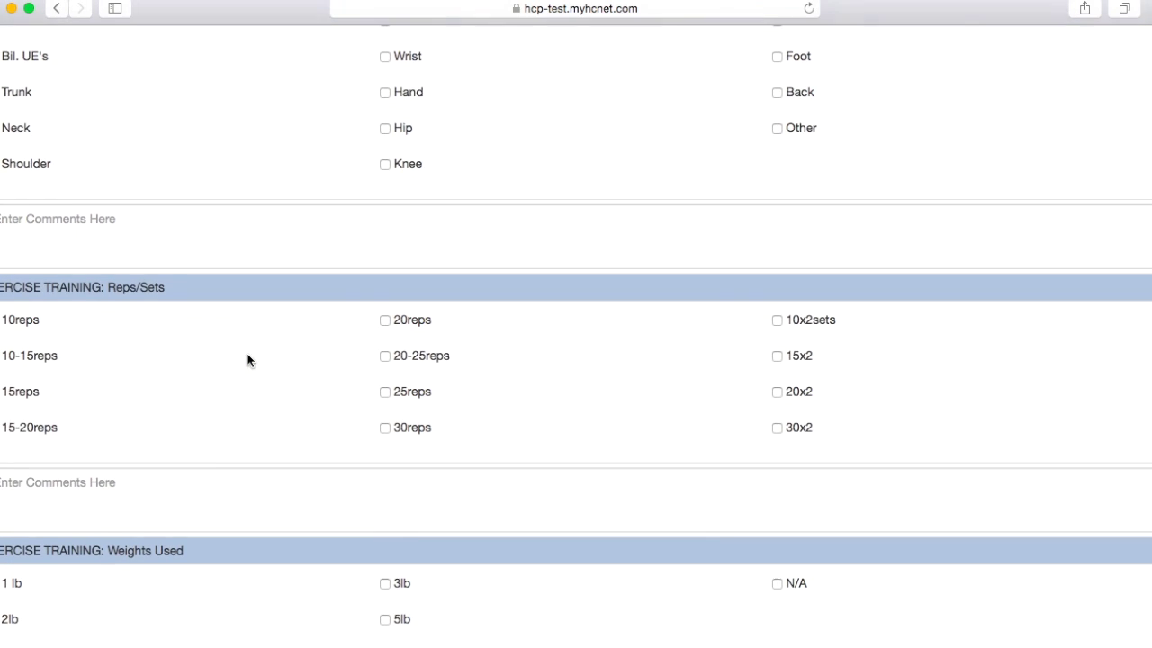
scroll(450, 367, "down", 2)
left_click(781, 513)
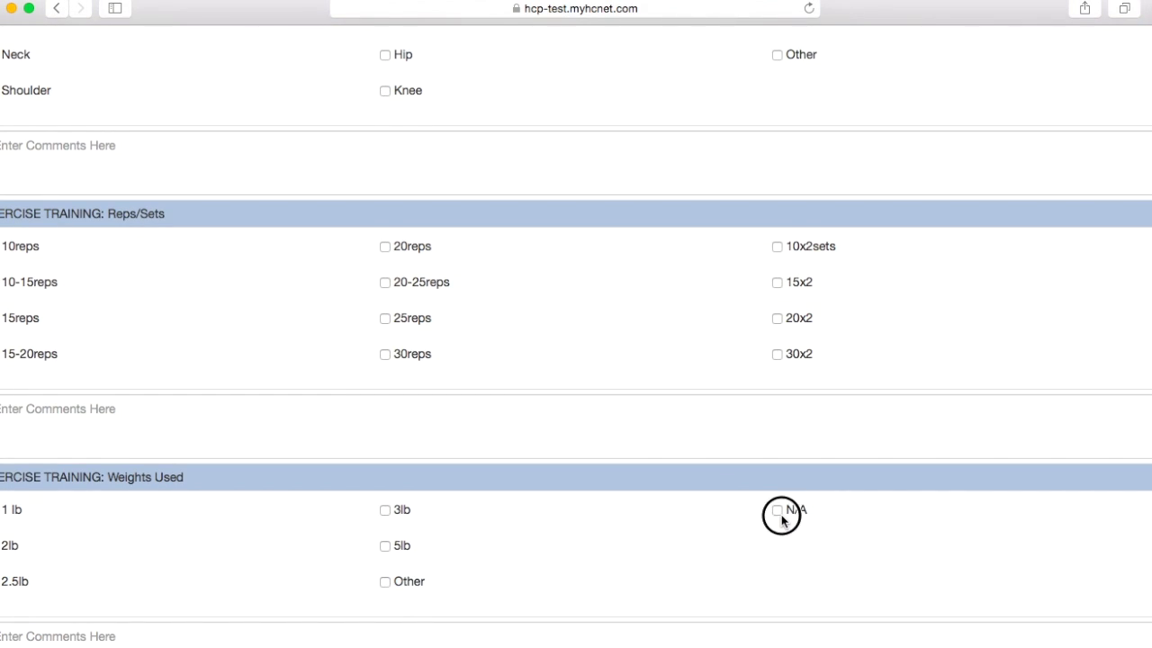
scroll(620, 442, "down", 1)
scroll(620, 441, "down", 10)
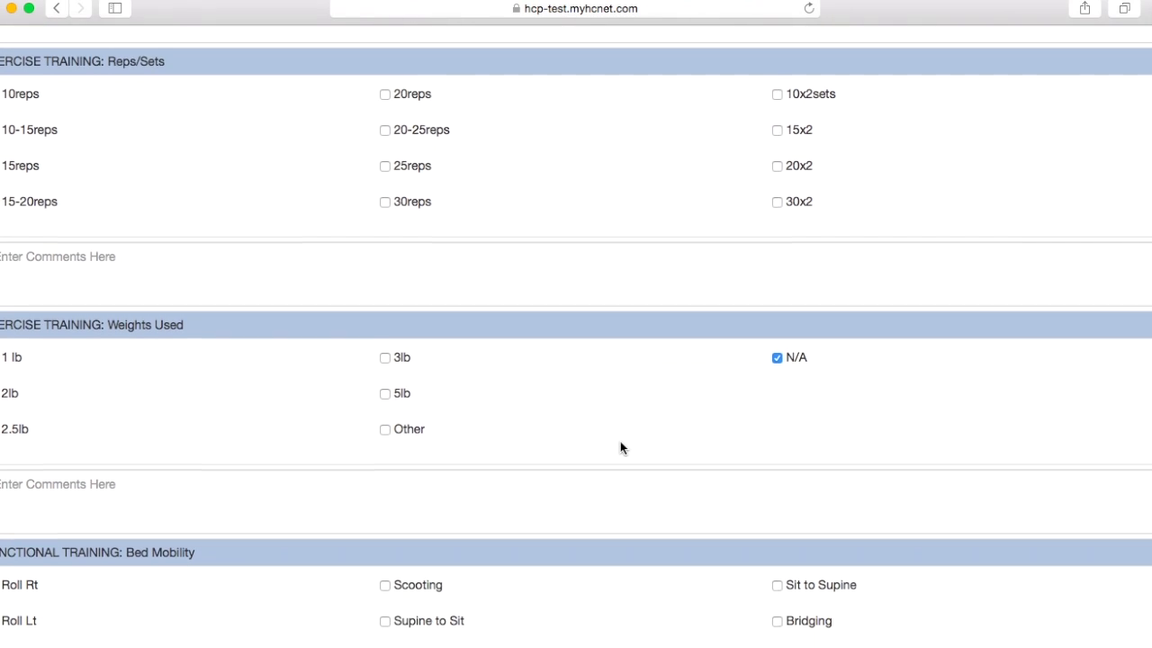
scroll(620, 442, "down", 14)
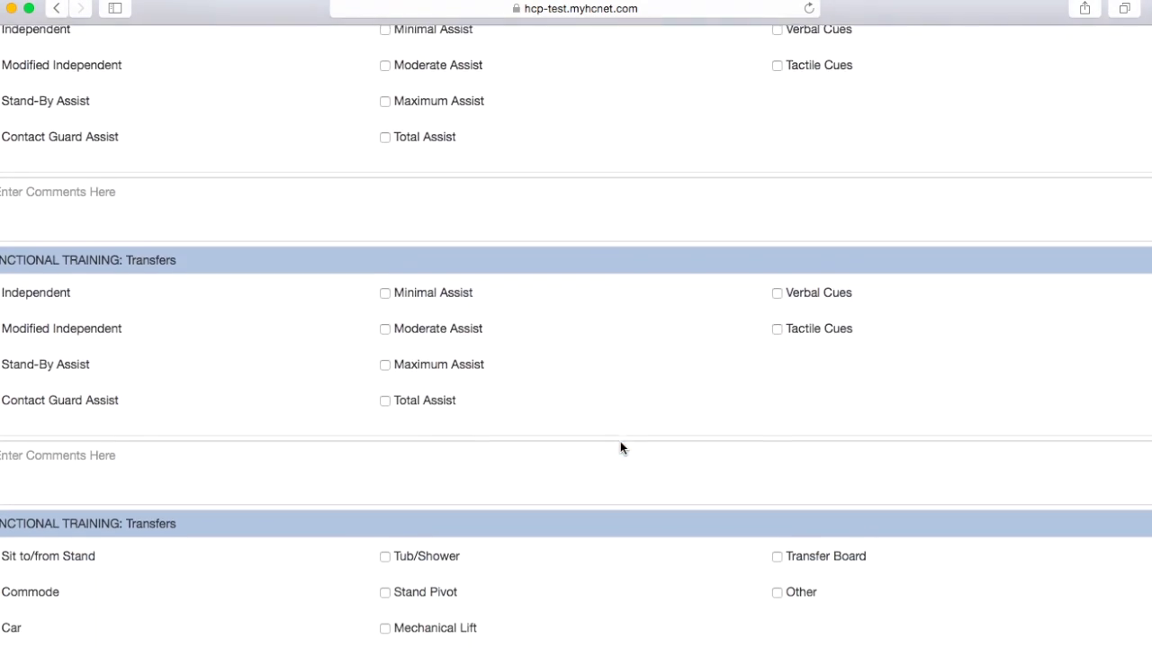
scroll(620, 447, "down", 10)
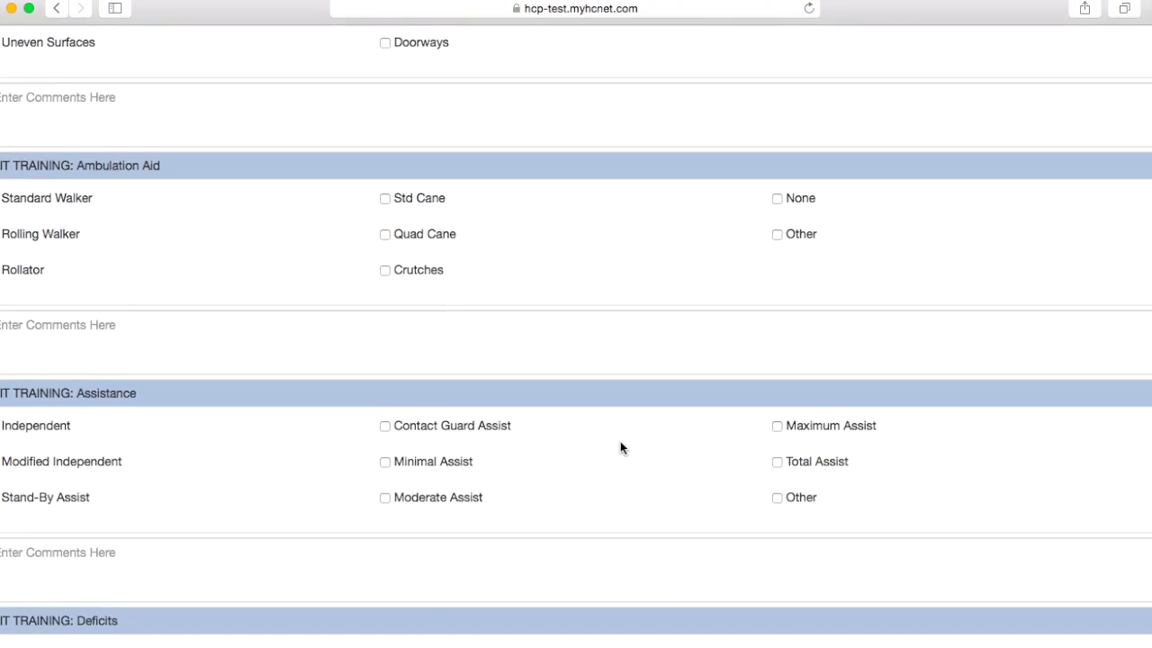
scroll(620, 447, "down", 8)
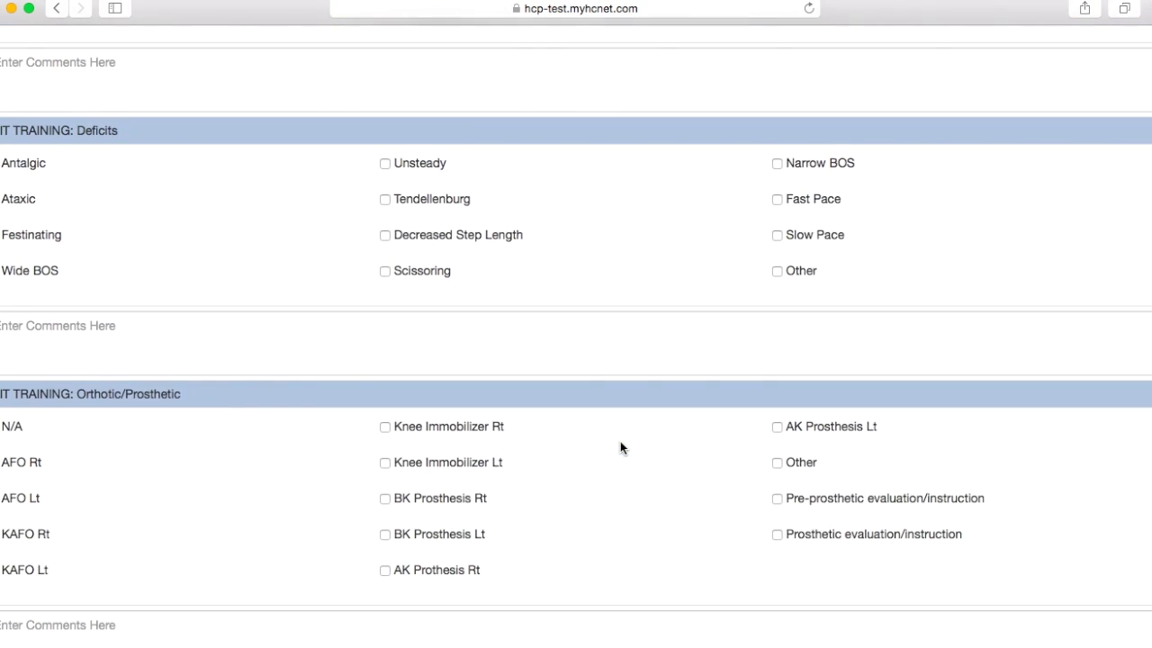
scroll(620, 447, "down", 9)
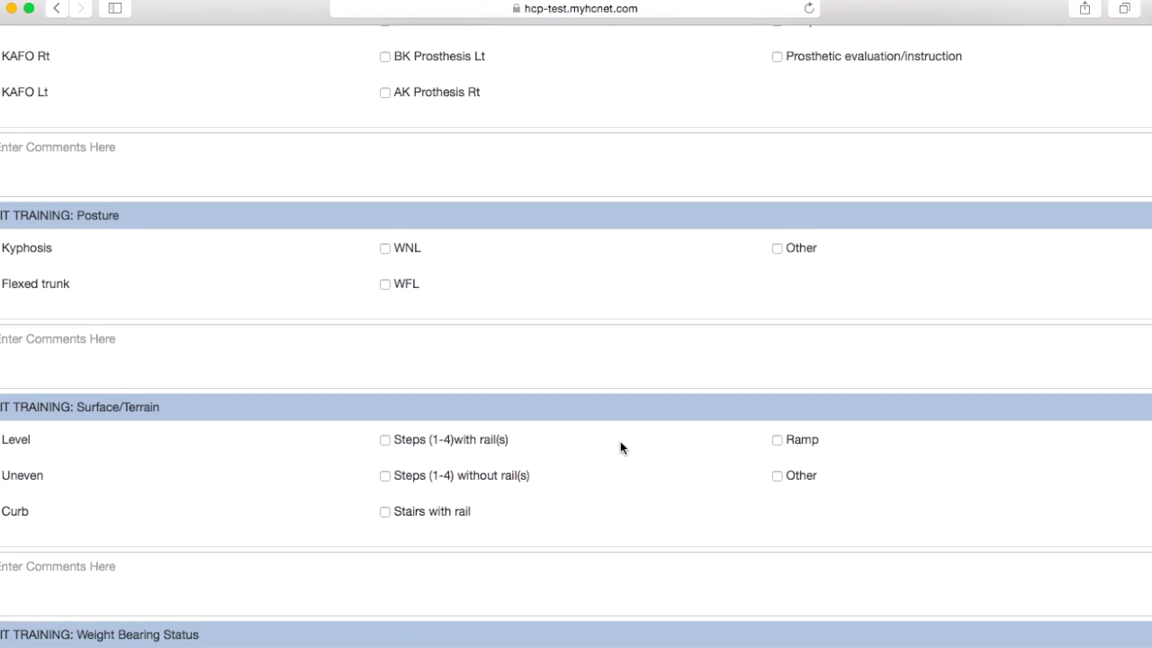
scroll(620, 448, "down", 13)
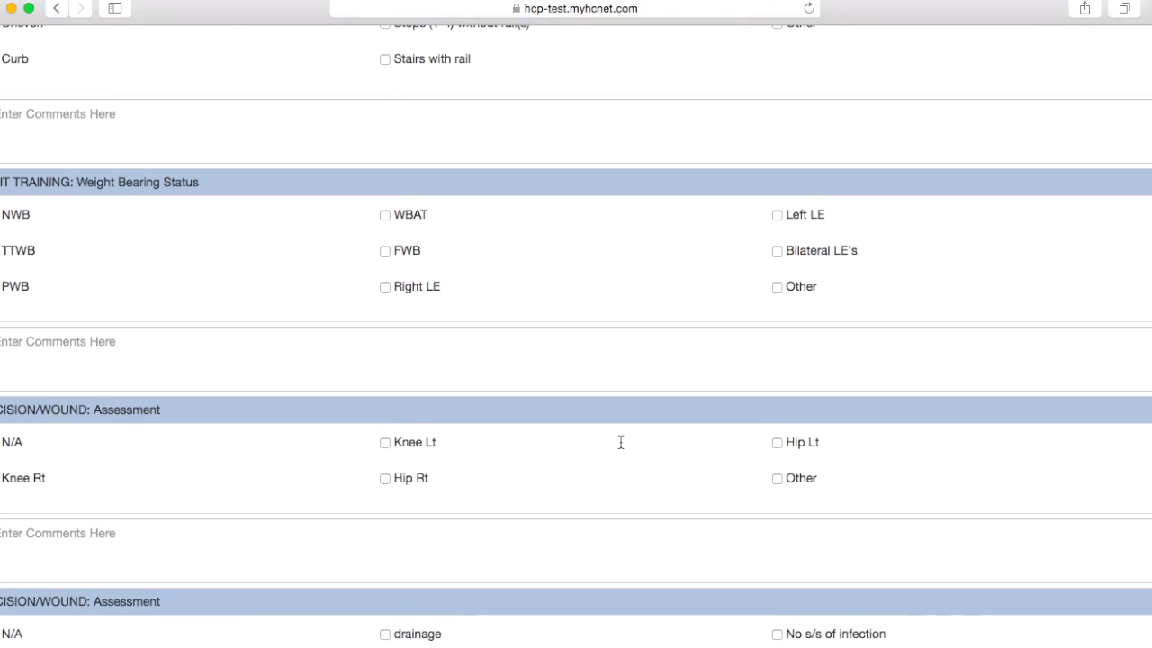
scroll(620, 447, "down", 12)
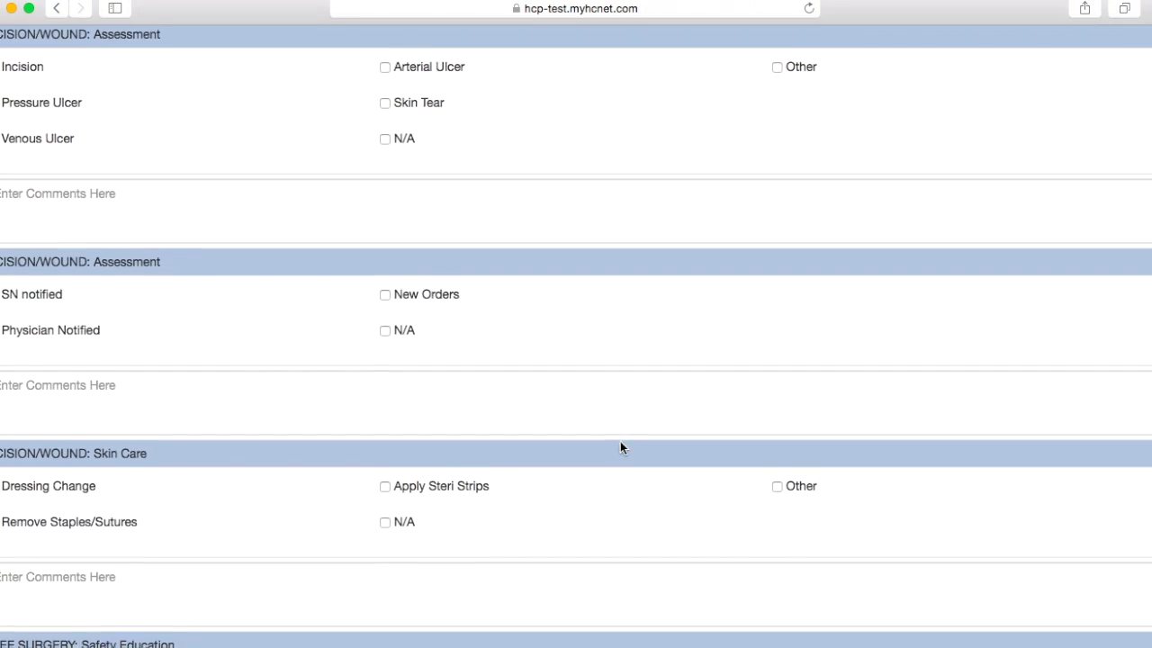
scroll(620, 447, "down", 11)
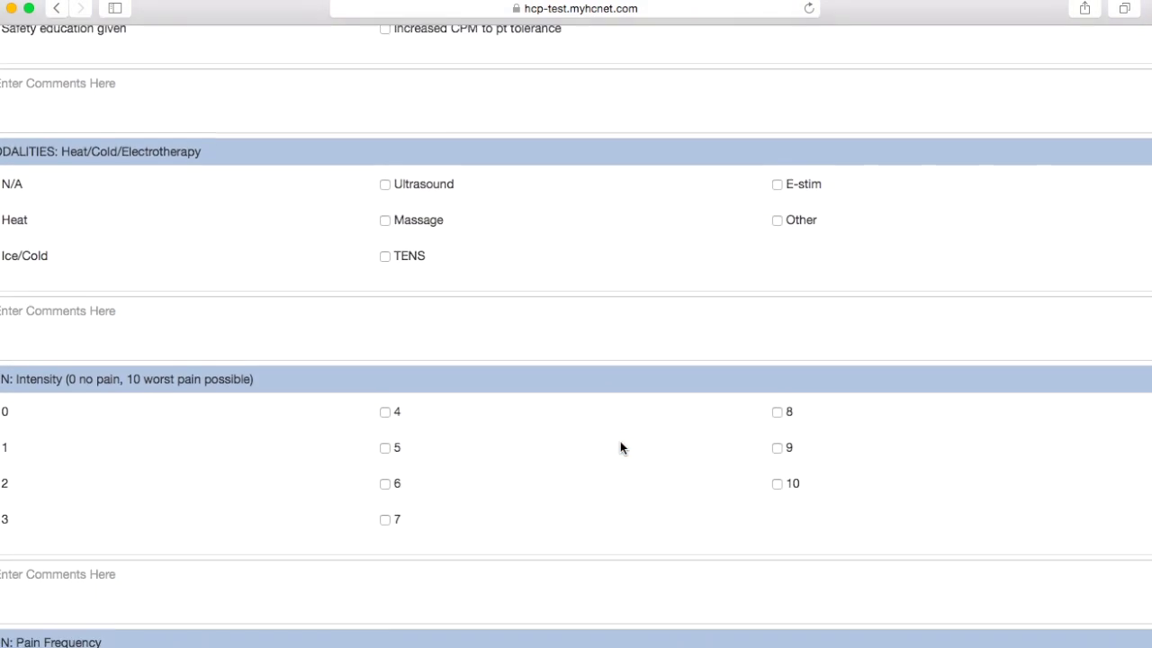
scroll(620, 447, "down", 13)
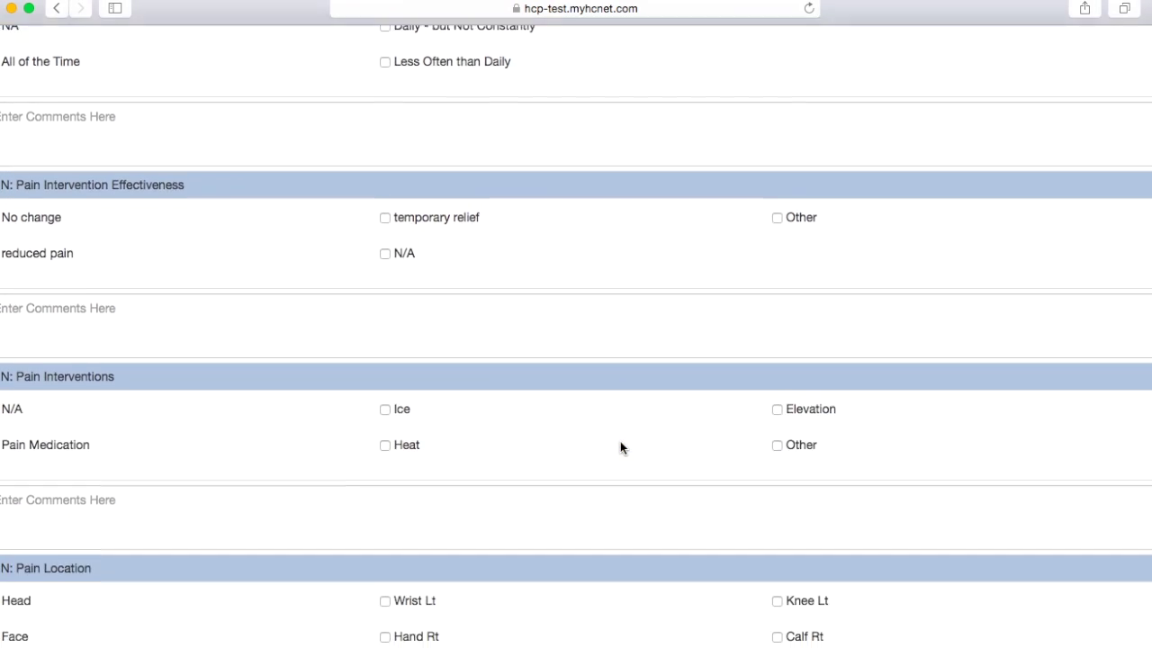
scroll(620, 447, "down", 19)
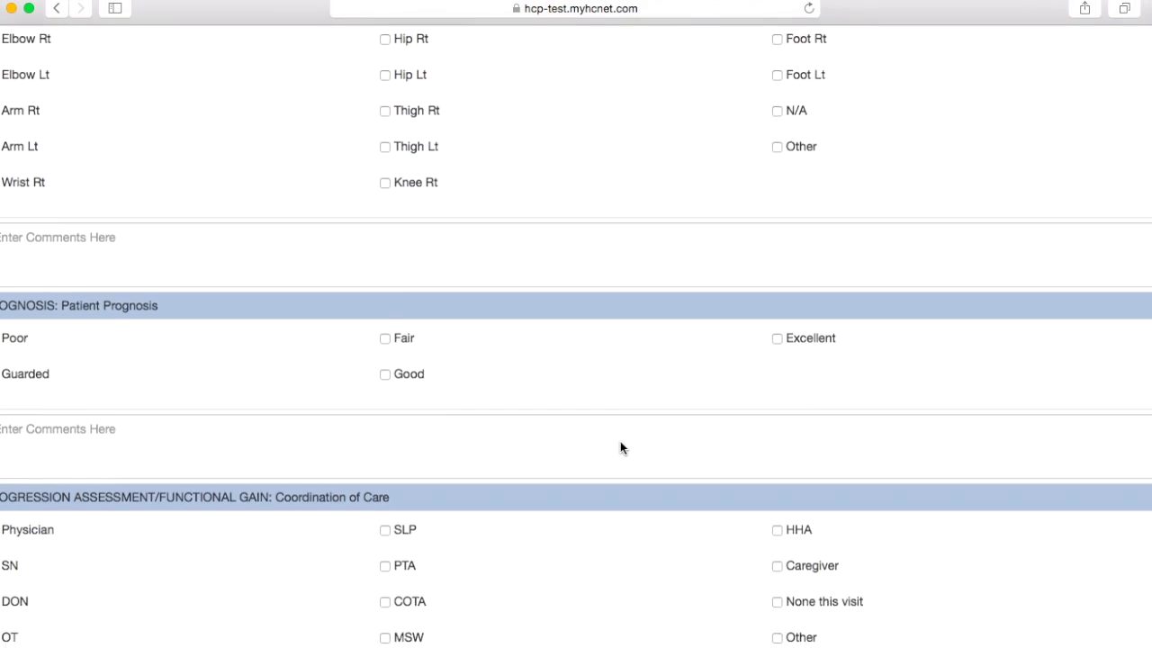
scroll(620, 448, "down", 19)
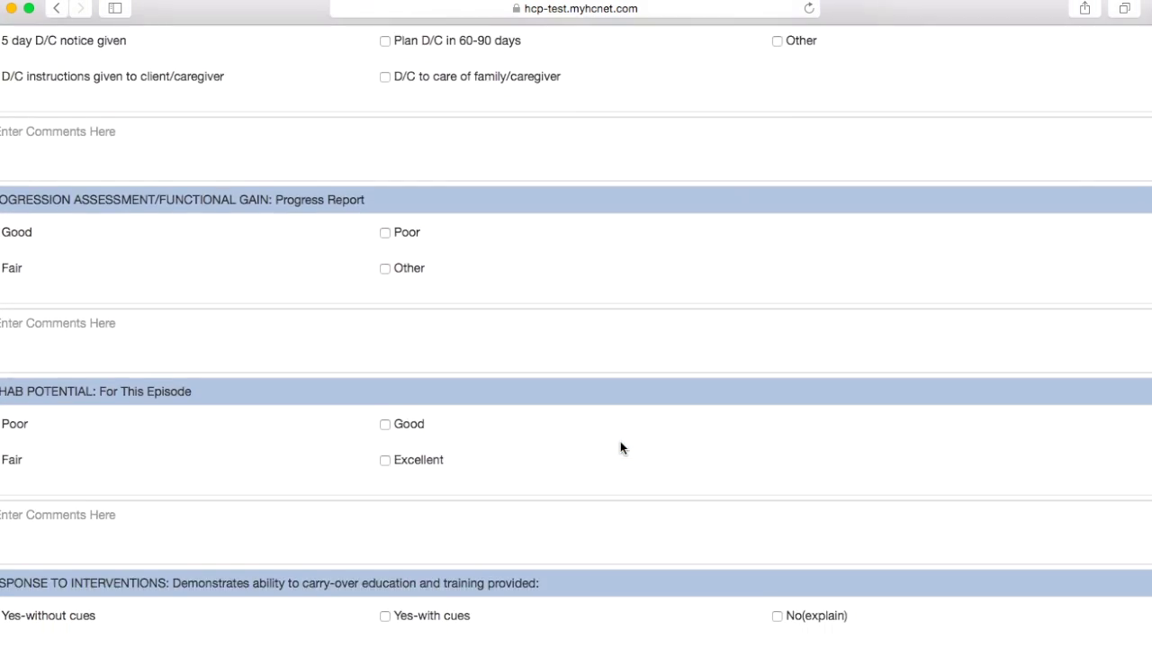
scroll(620, 447, "down", 12)
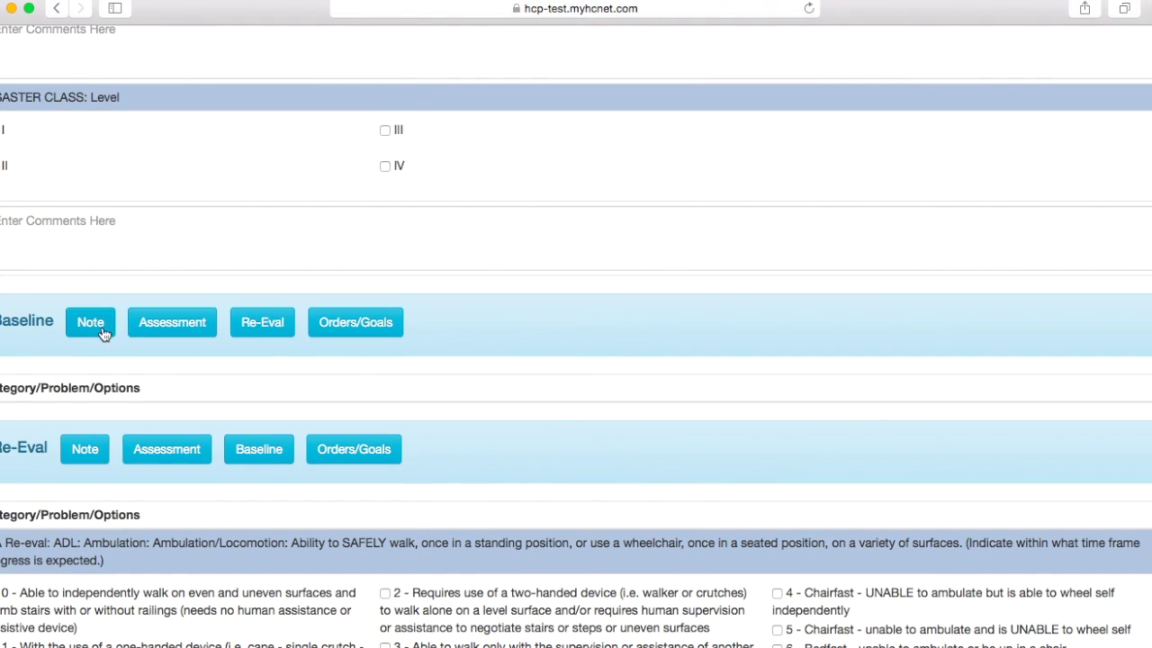
scroll(157, 454, "down", 1)
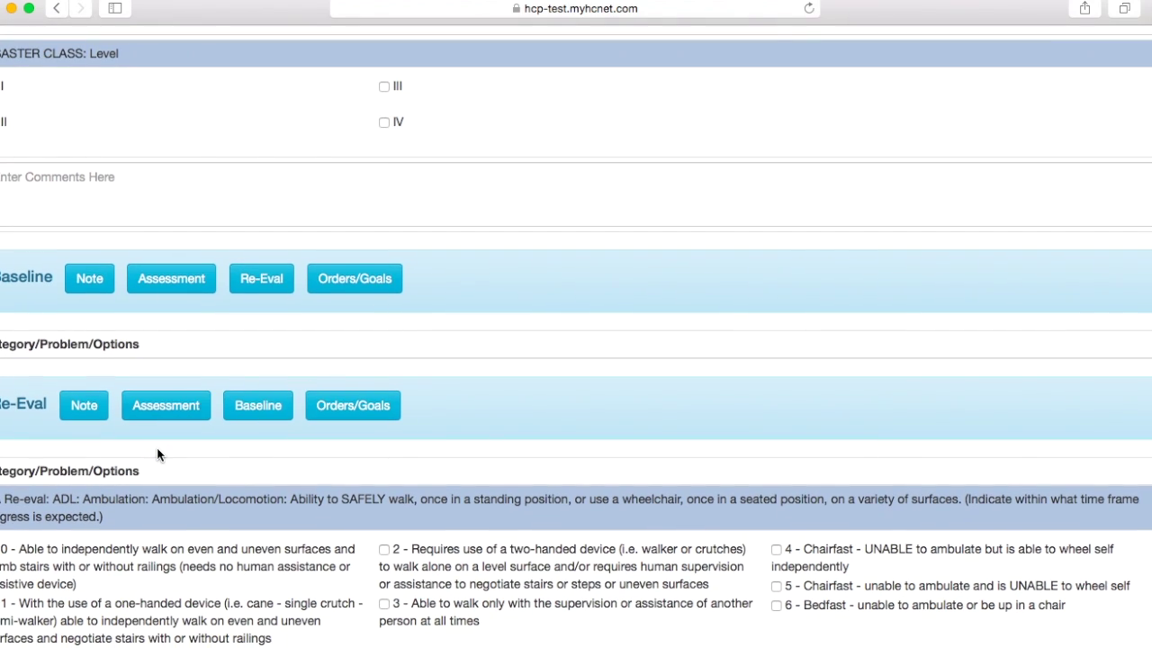
scroll(183, 498, "down", 1)
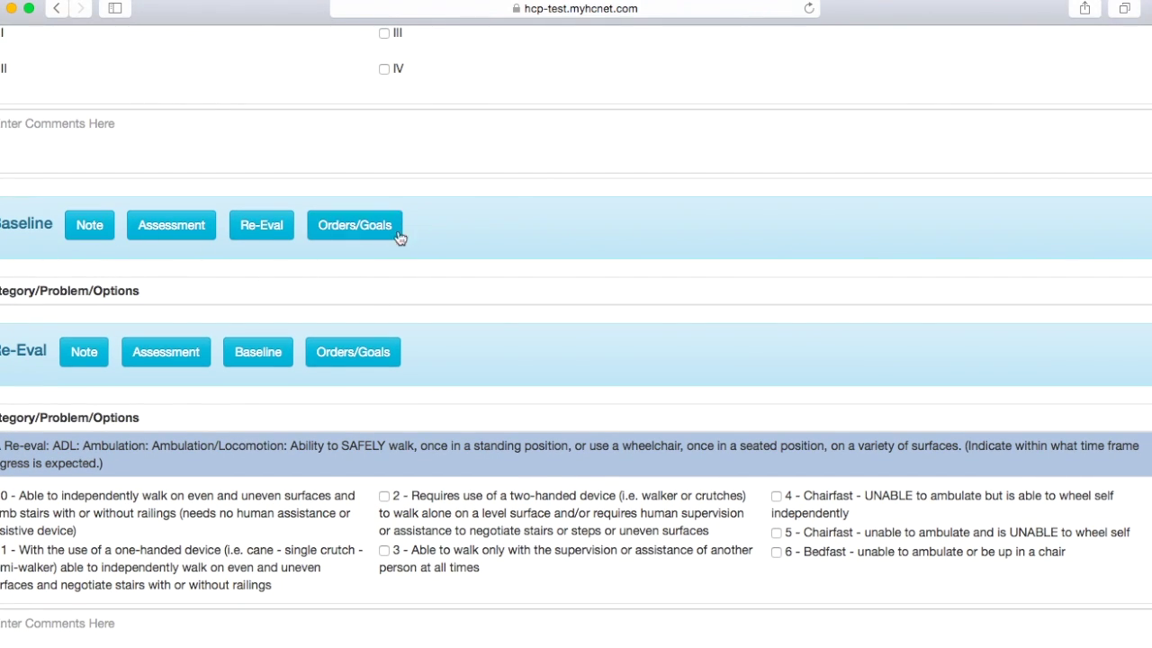
scroll(203, 364, "down", 1)
scroll(203, 364, "down", 1)
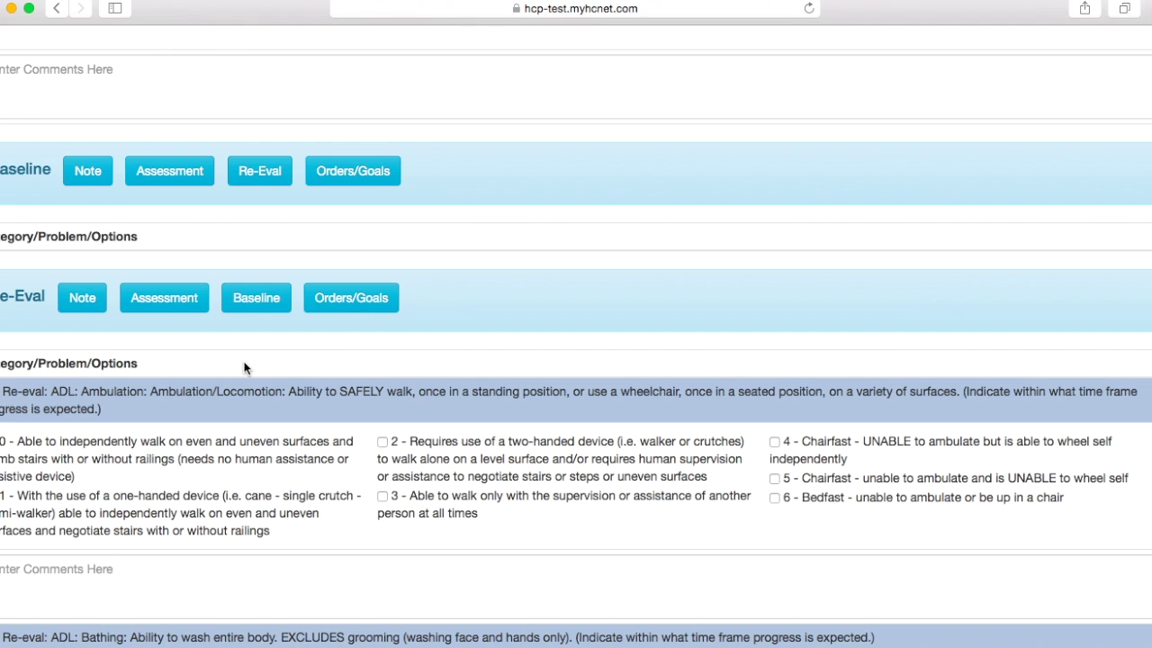
Step: Tick Ambulation in Distance alongside Strength by Grading System among the Re-Eval tests
scroll(241, 389, "down", 1)
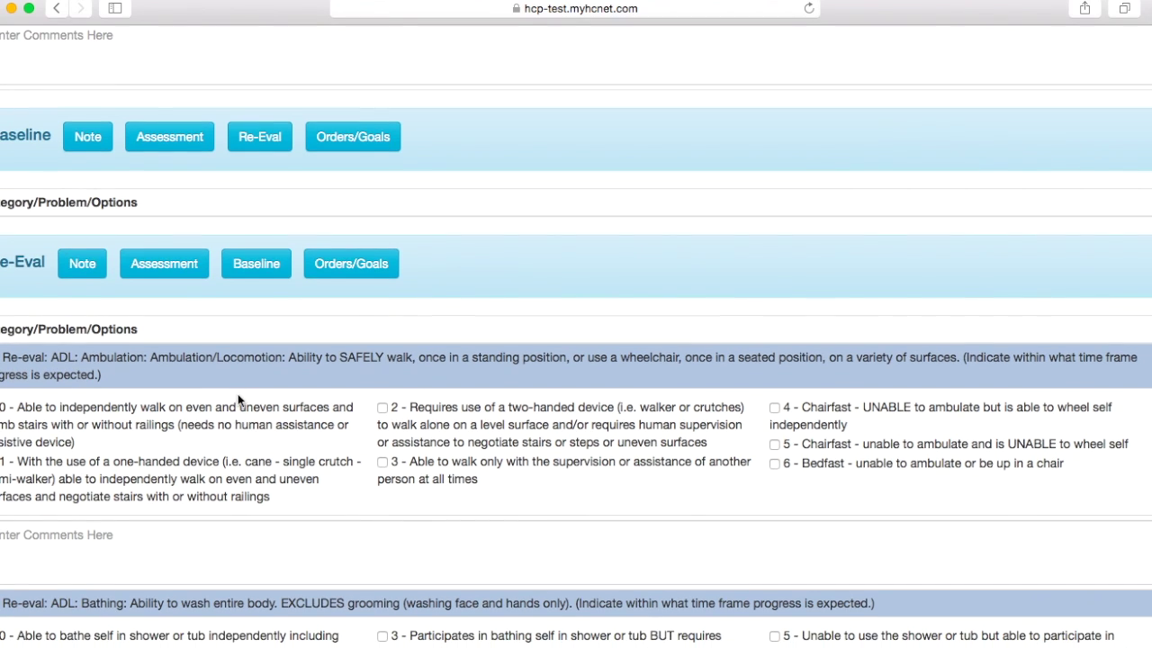
scroll(159, 416, "down", 4)
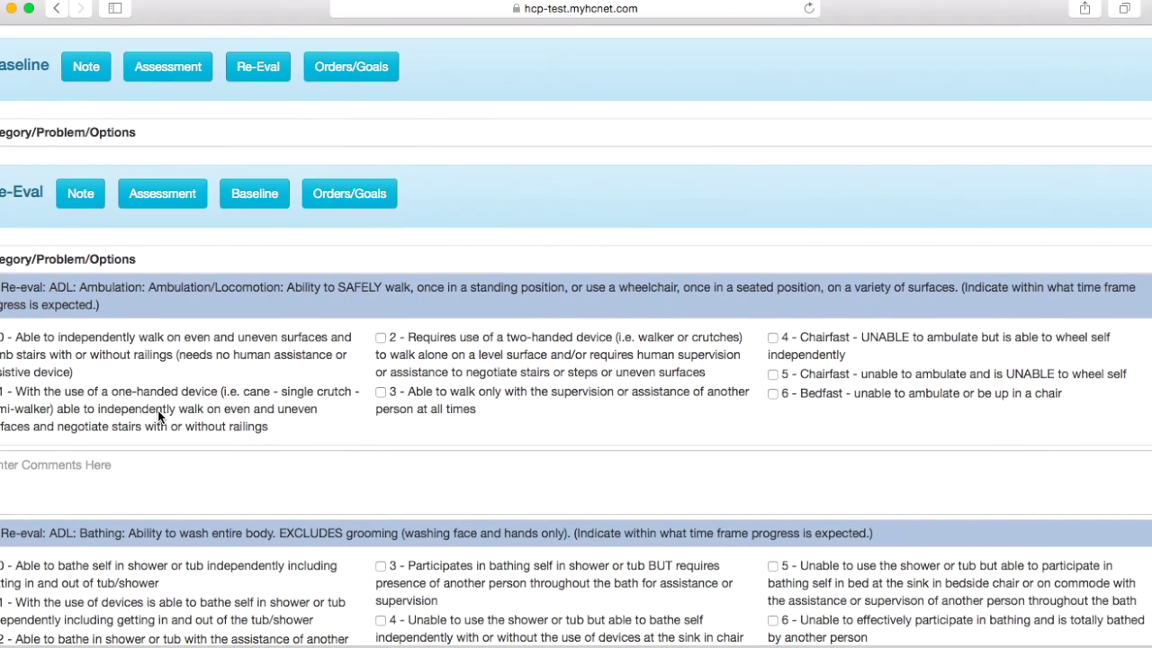
scroll(110, 519, "down", 7)
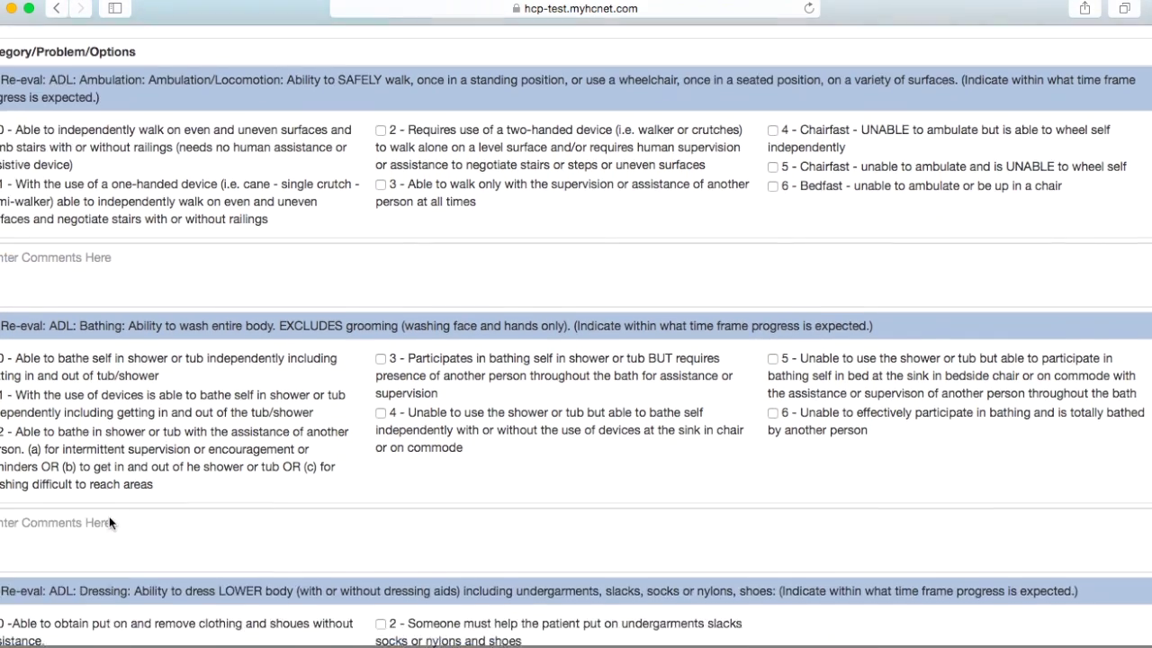
scroll(83, 533, "down", 9)
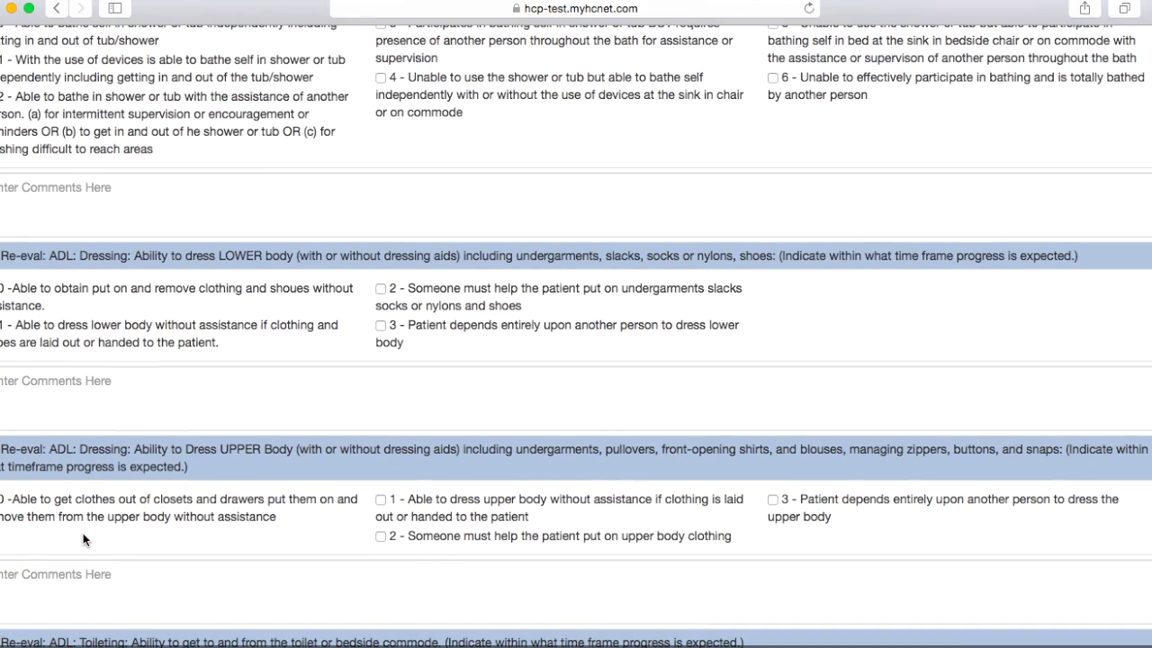
scroll(76, 522, "down", 3)
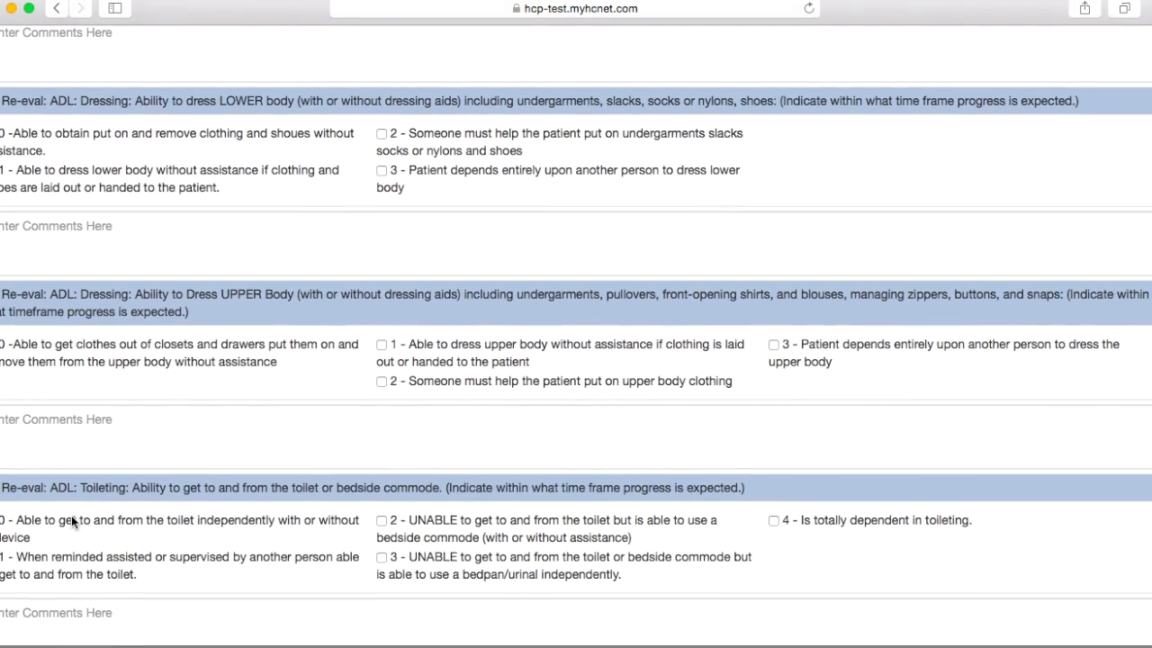
scroll(71, 521, "down", 6)
scroll(72, 504, "down", 5)
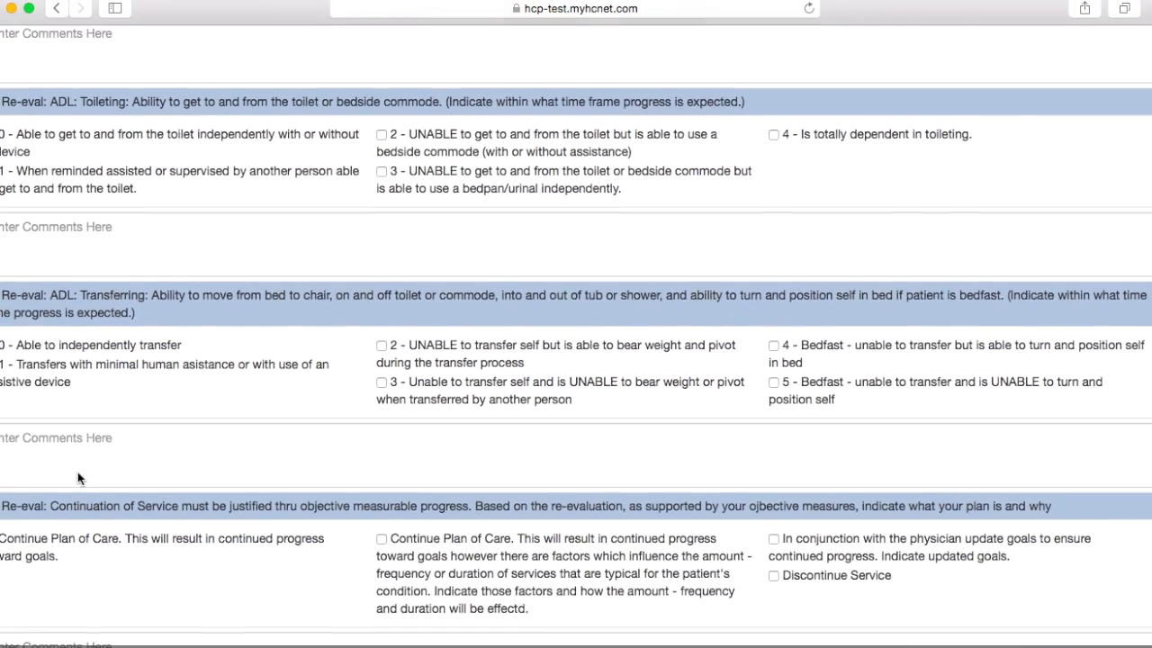
scroll(67, 477, "down", 2)
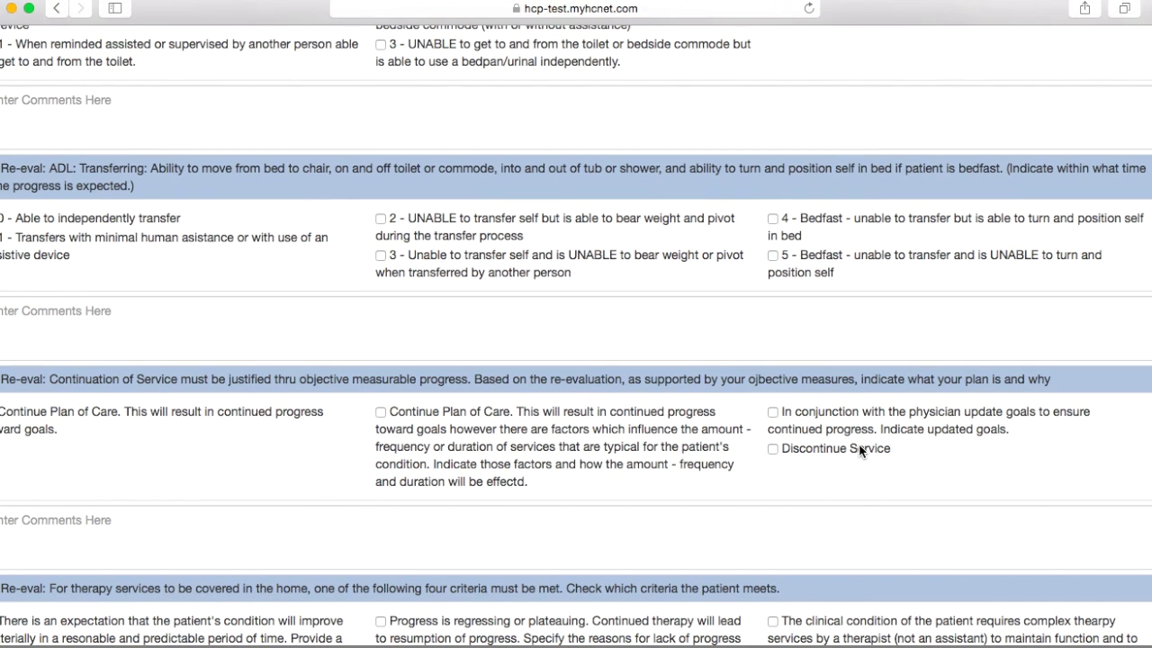
scroll(734, 459, "down", 5)
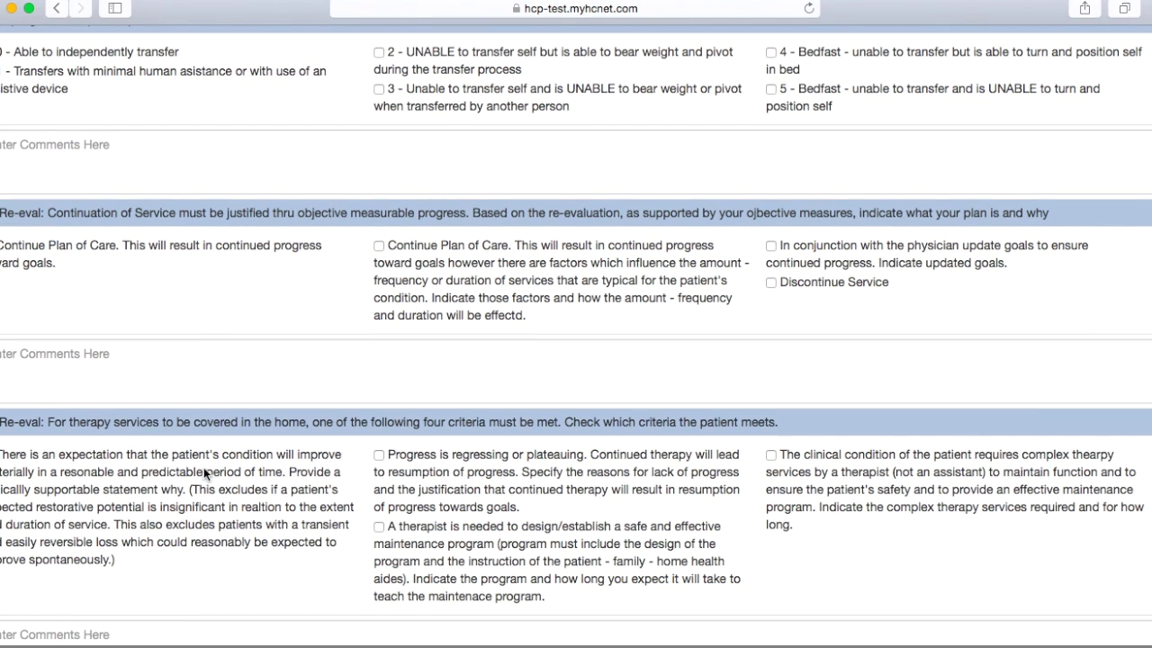
scroll(203, 467, "down", 6)
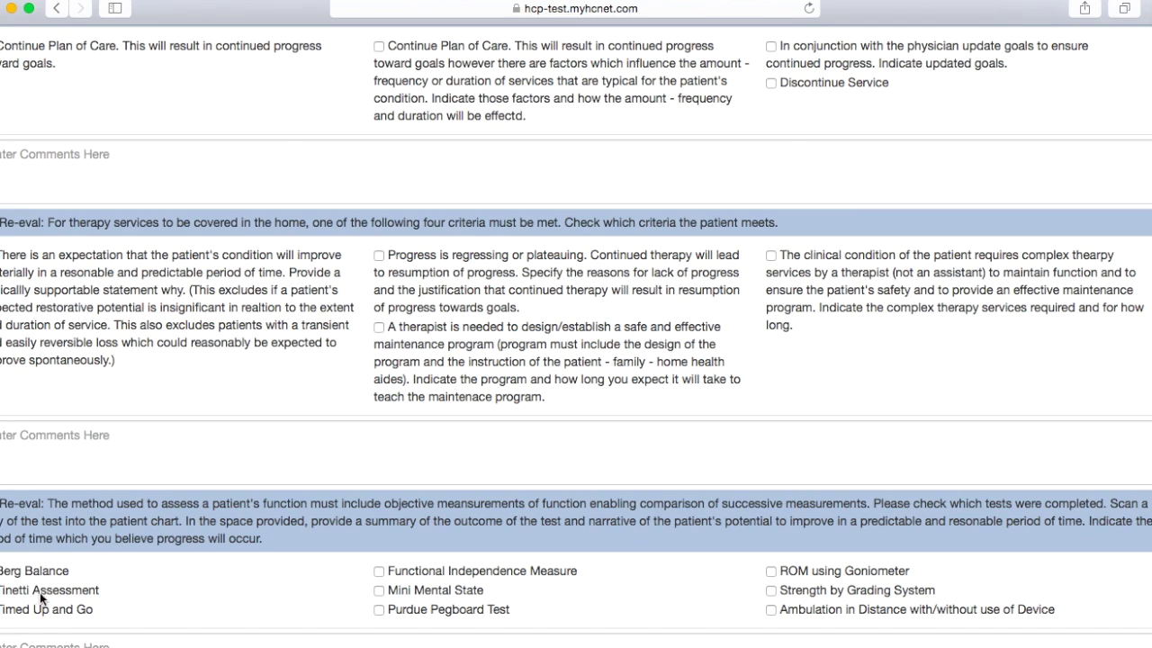
scroll(648, 540, "down", 2)
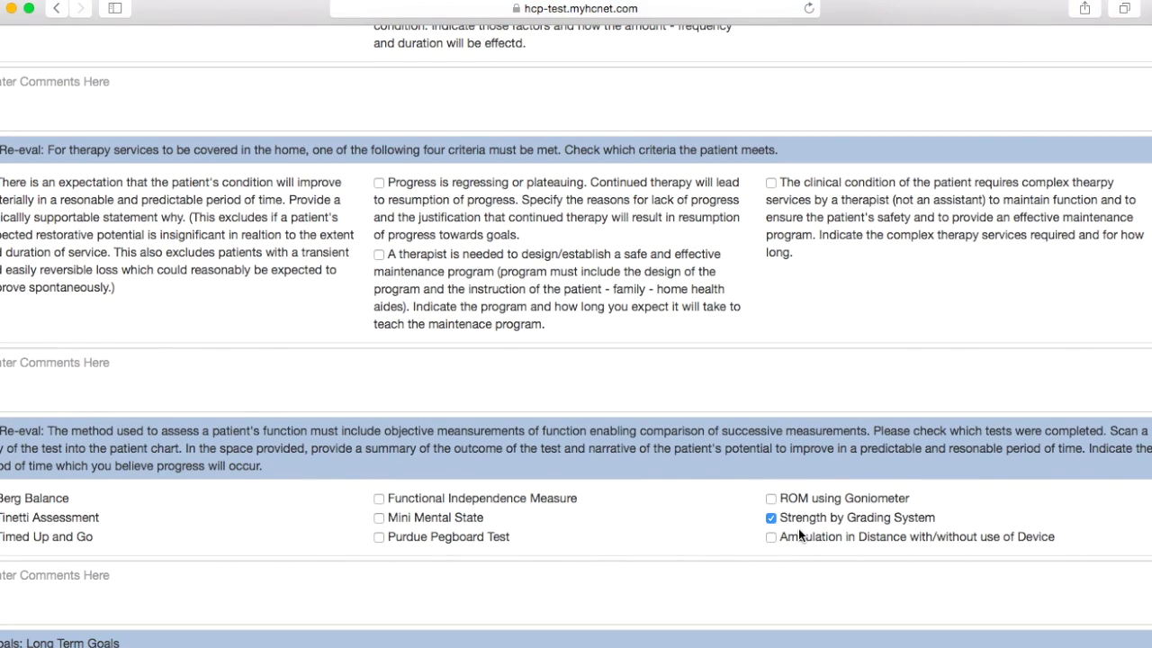
left_click(798, 533)
scroll(461, 509, "down", 5)
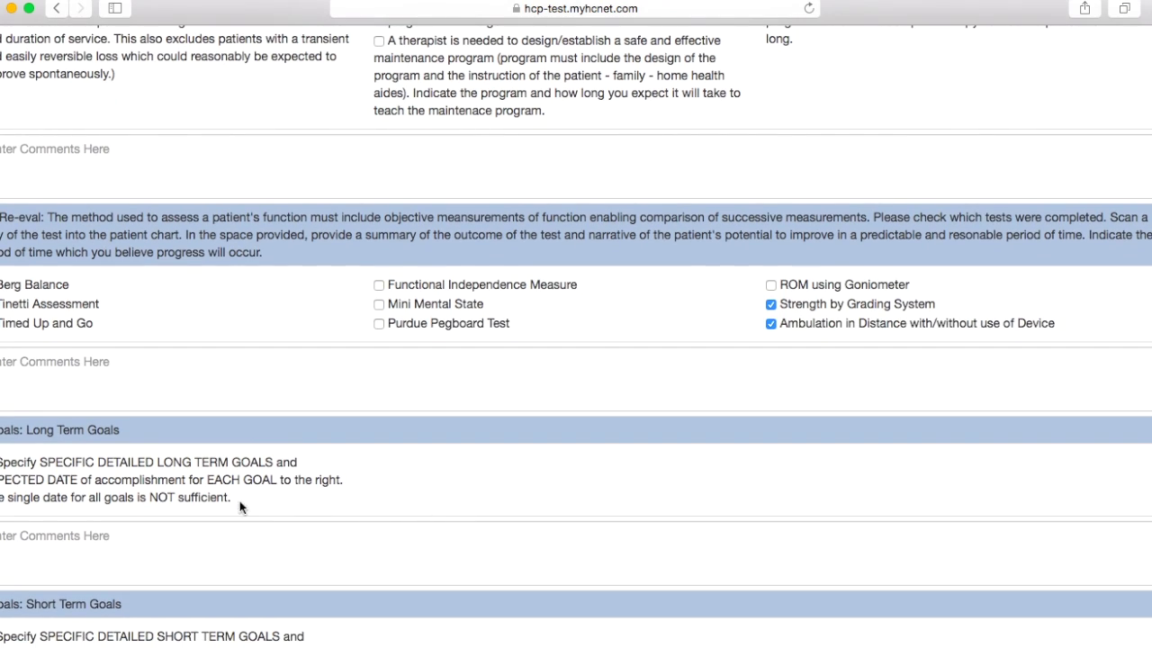
scroll(206, 488, "down", 4)
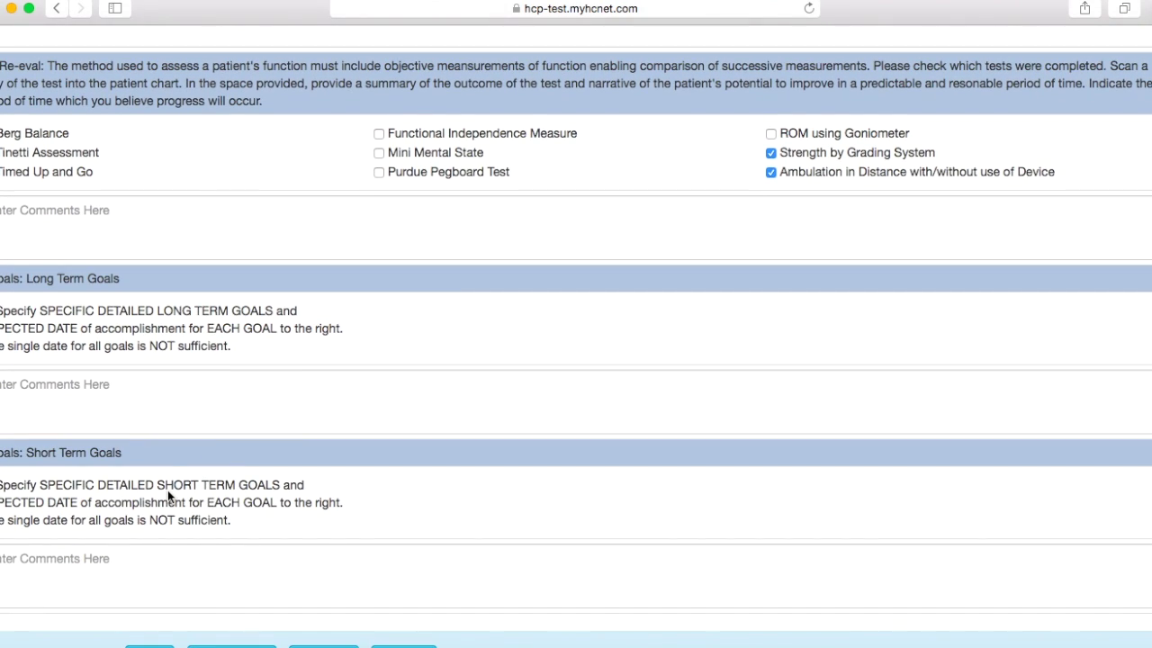
scroll(167, 489, "down", 1)
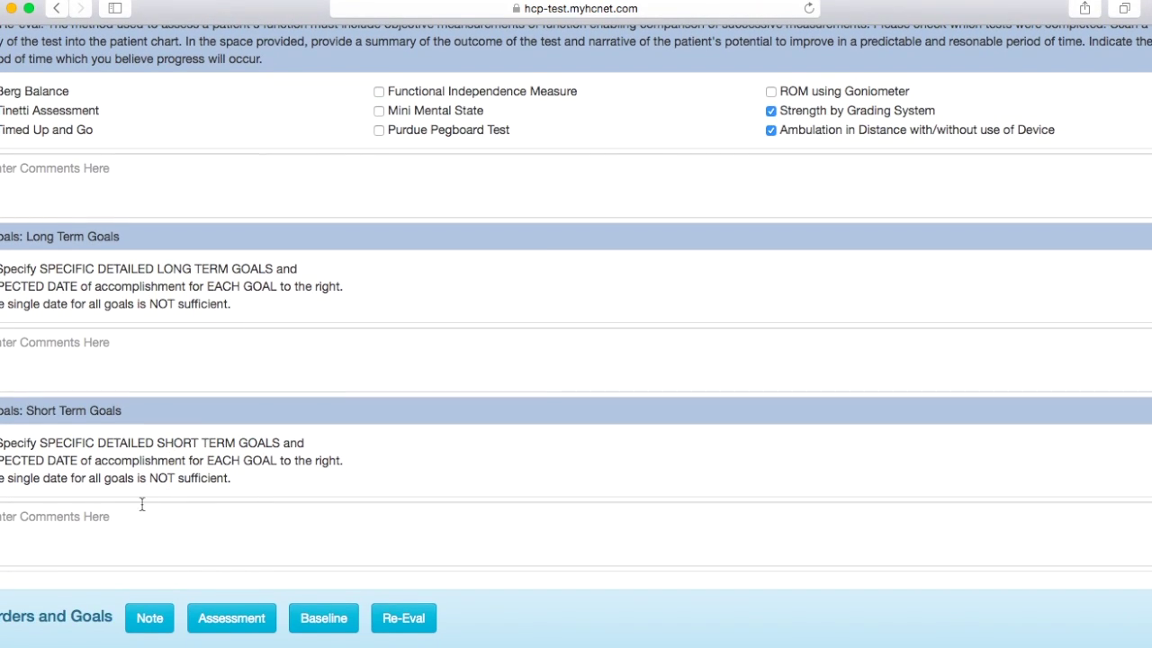
Step: Place the cursor in the Short Term, then Long Term Goals comment boxes
left_click(71, 526)
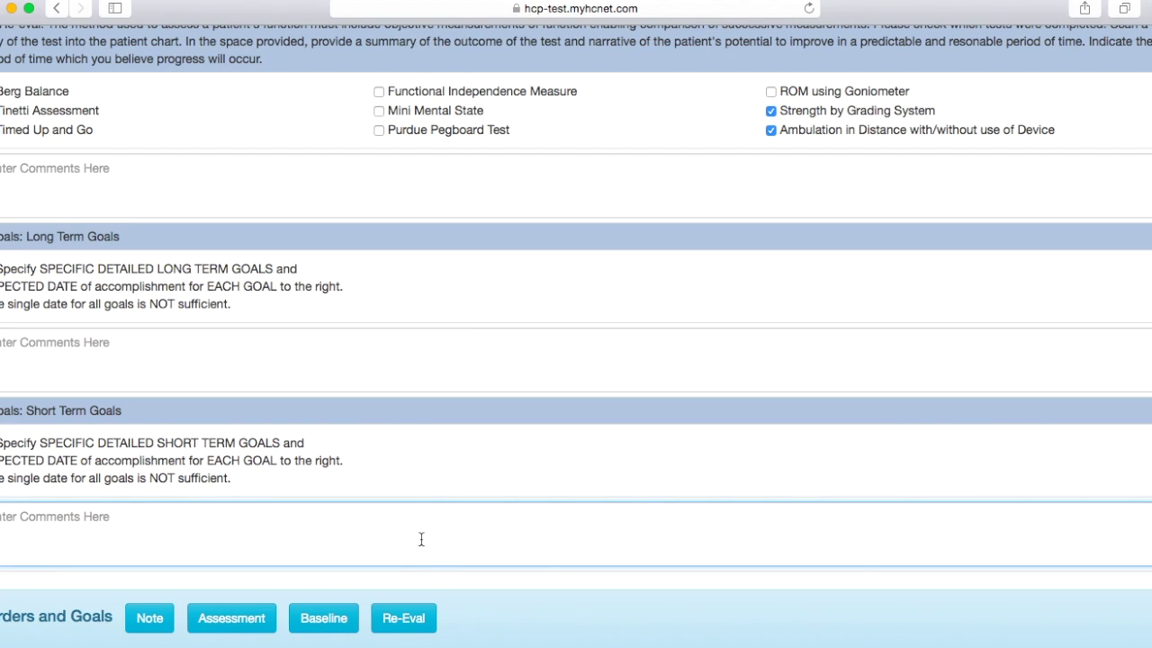
left_click(163, 347)
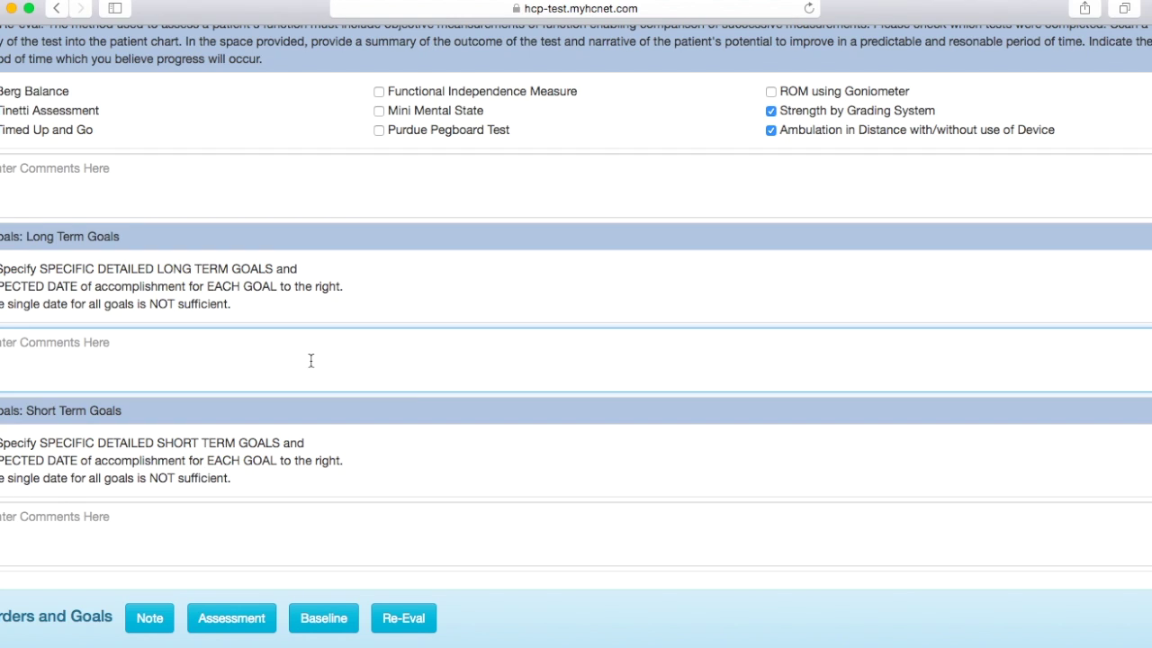
scroll(189, 518, "down", 5)
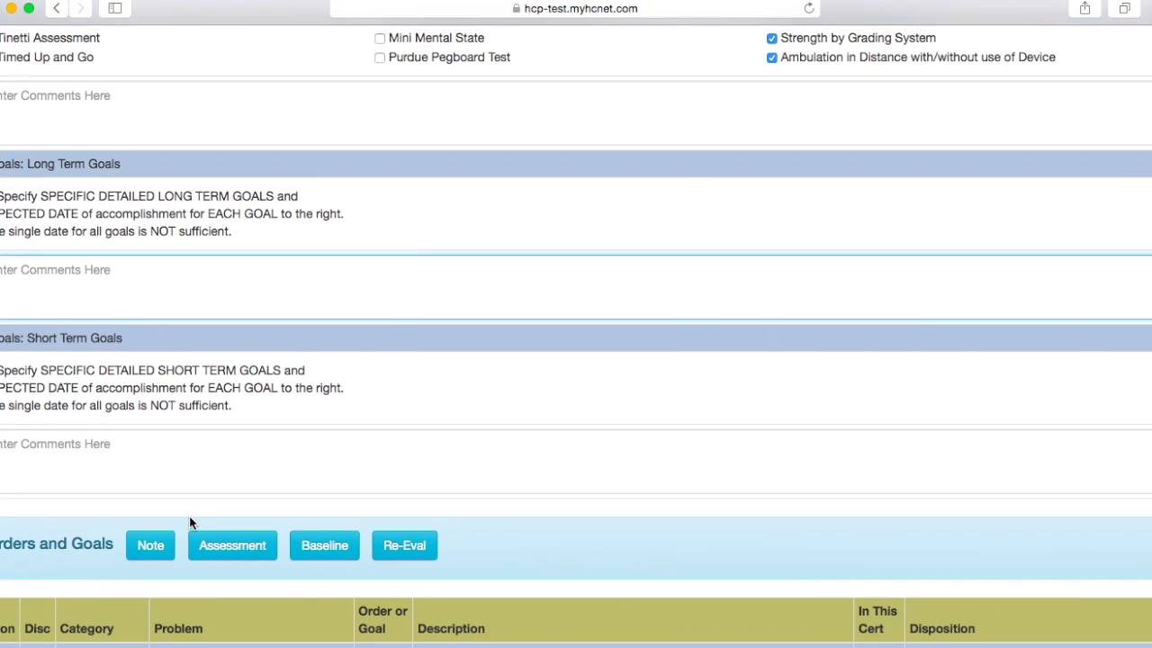
Step: Mark the Sitting Balance order Completed, dynamic sitting goal Met, static sitting goal Not Met
scroll(189, 516, "down", 1)
scroll(492, 461, "down", 2)
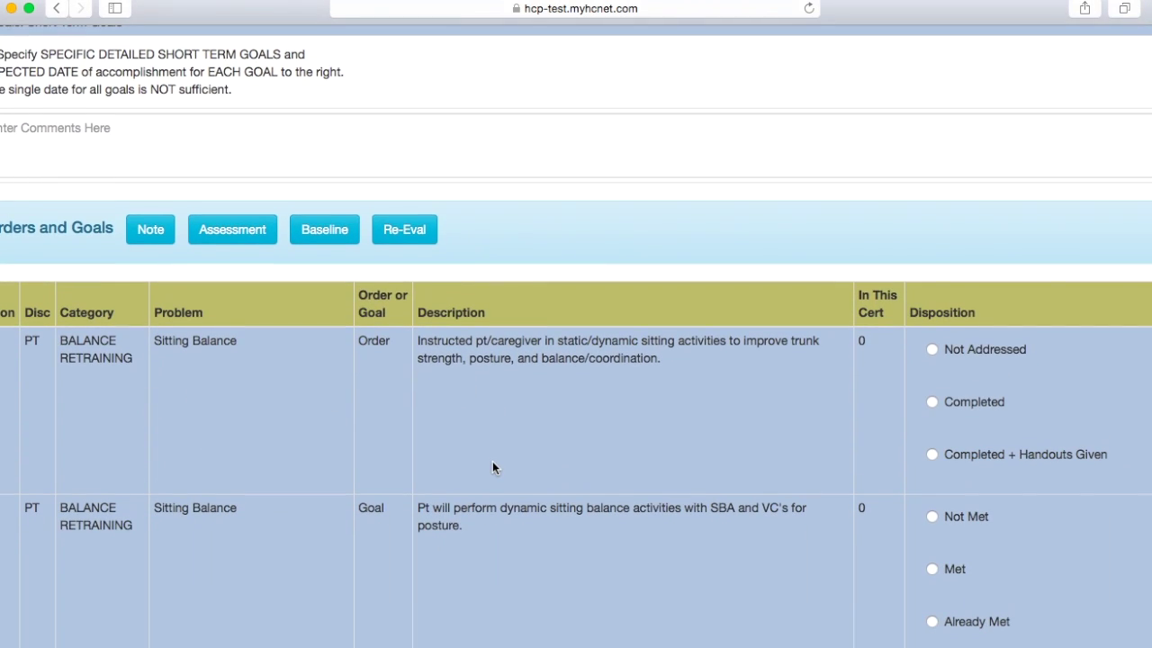
scroll(820, 366, "down", 1)
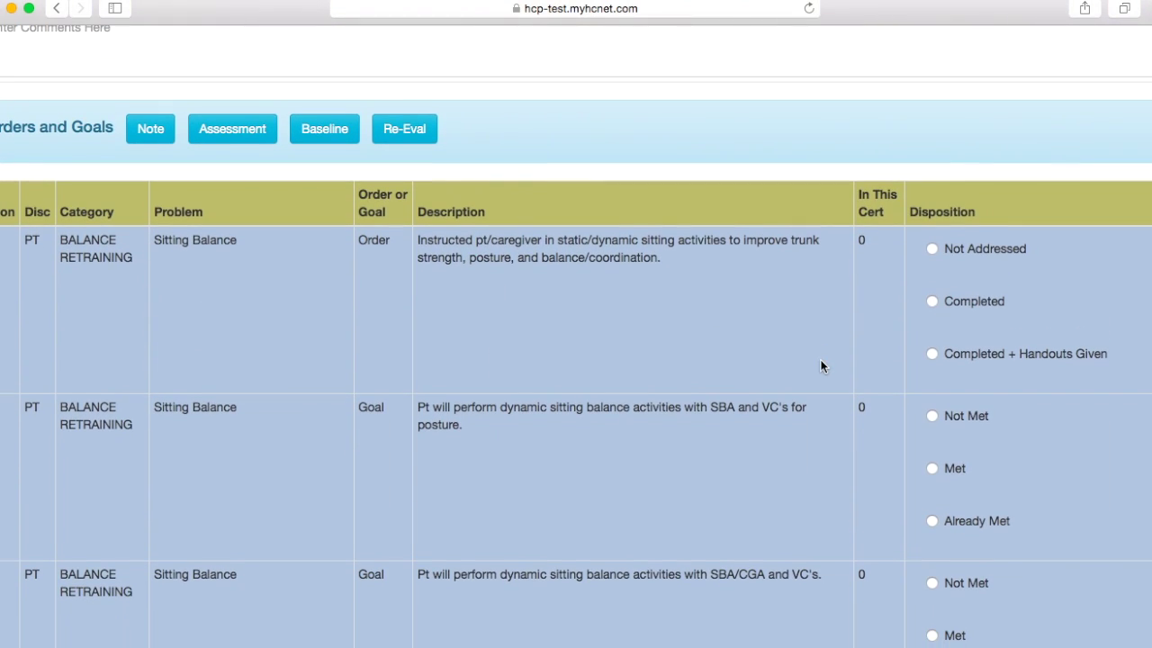
left_click(964, 302)
scroll(965, 302, "down", 1)
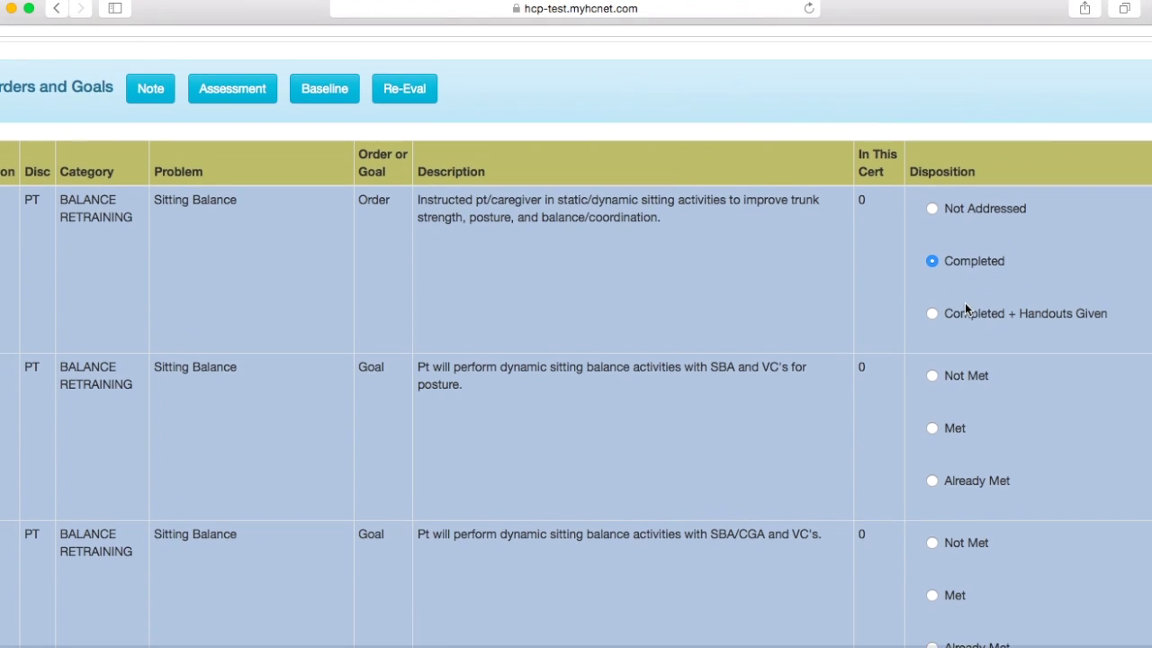
left_click(951, 415)
scroll(951, 423, "down", 2)
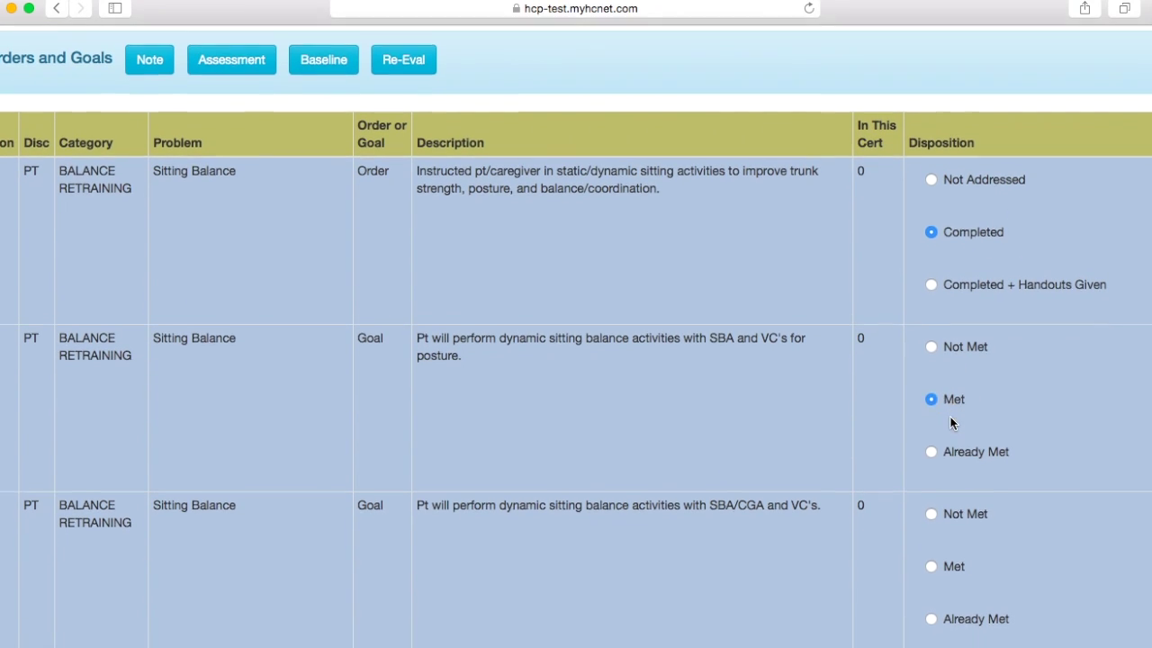
scroll(936, 572, "down", 2)
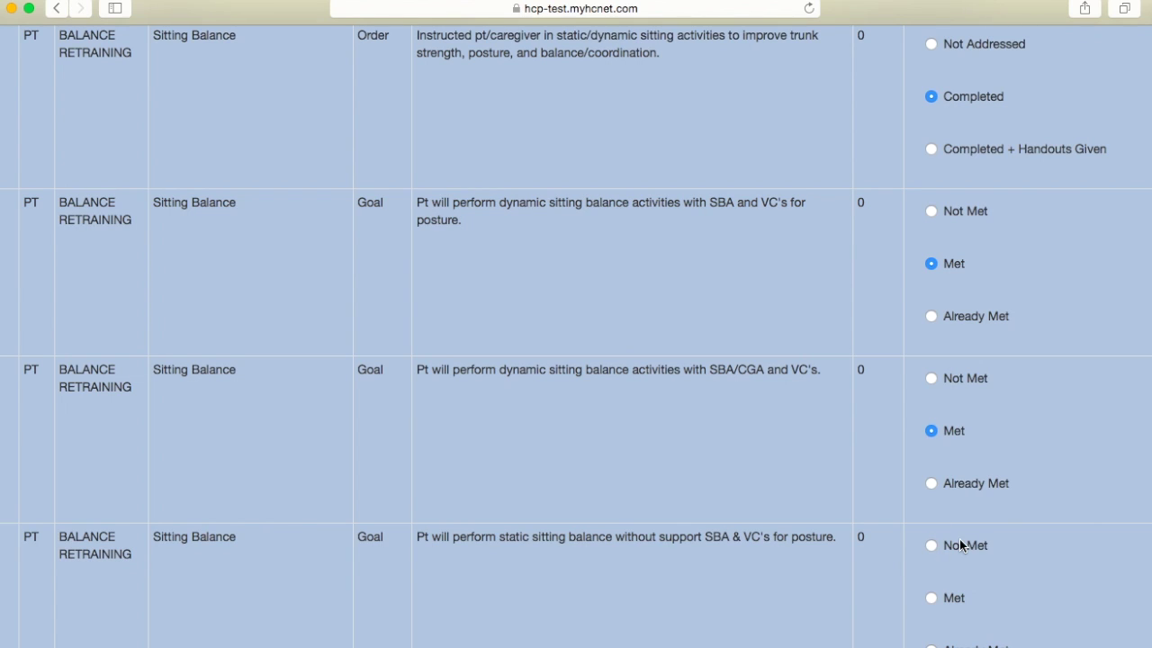
left_click(961, 545)
Step: Mark the Tinetti Balance Score order Completed and its >/= 15, >/= 19, >/= 24 goals Not Met
scroll(931, 560, "down", 6)
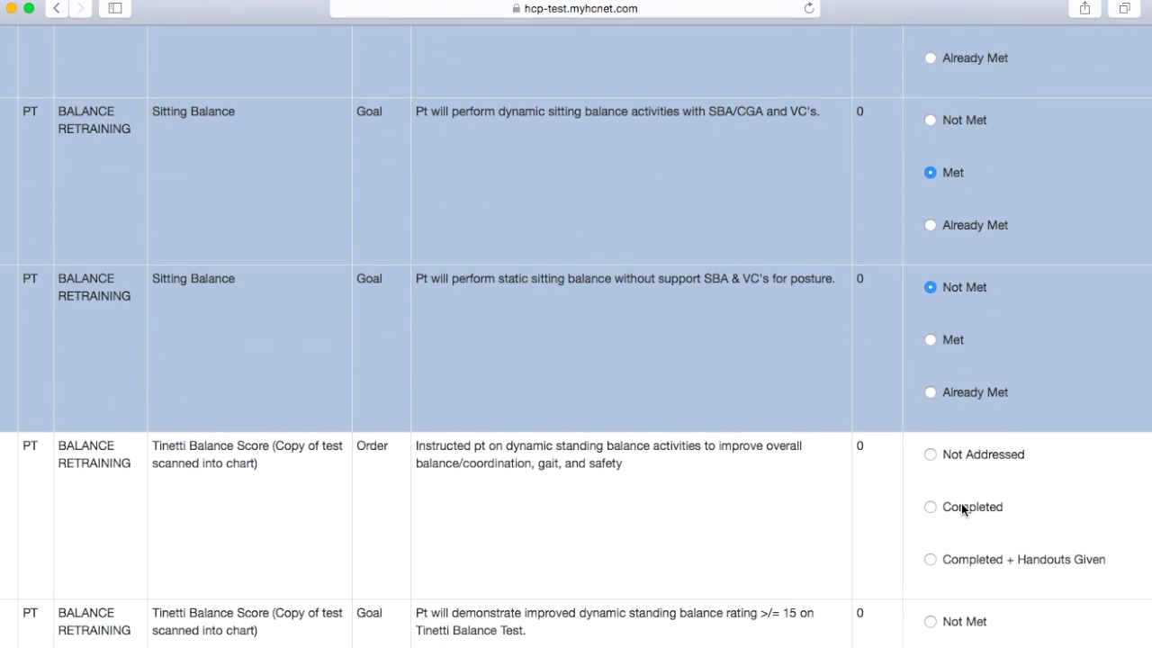
left_click(960, 507)
scroll(961, 508, "down", 3)
left_click(961, 506)
scroll(960, 507, "down", 6)
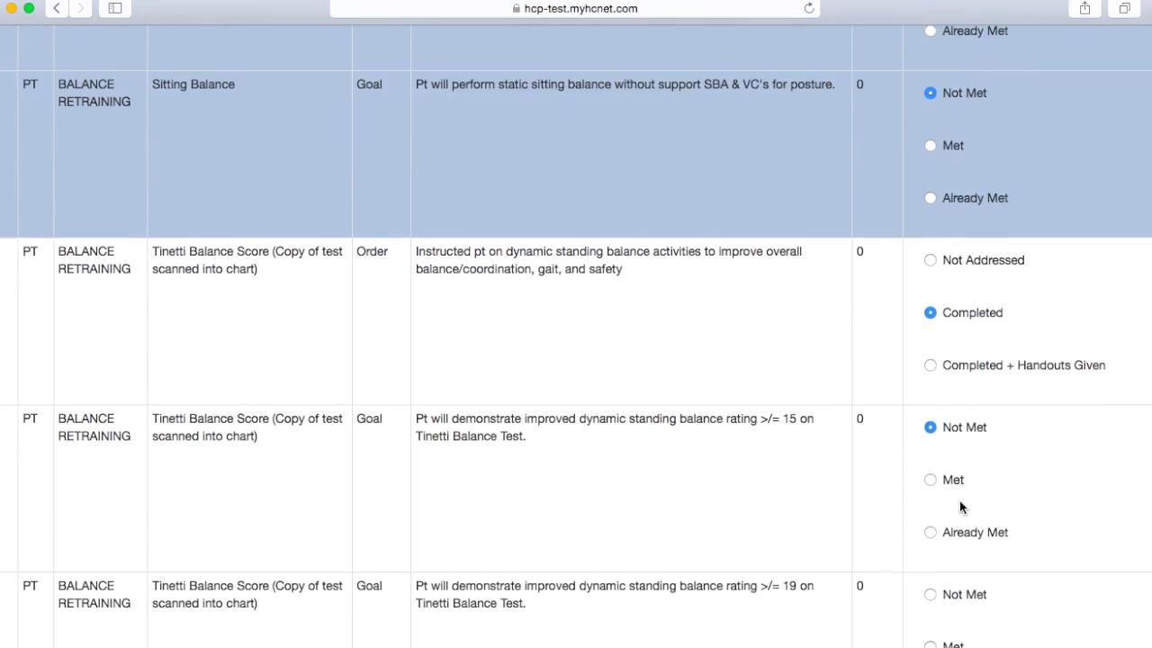
left_click(955, 440)
scroll(955, 537, "down", 2)
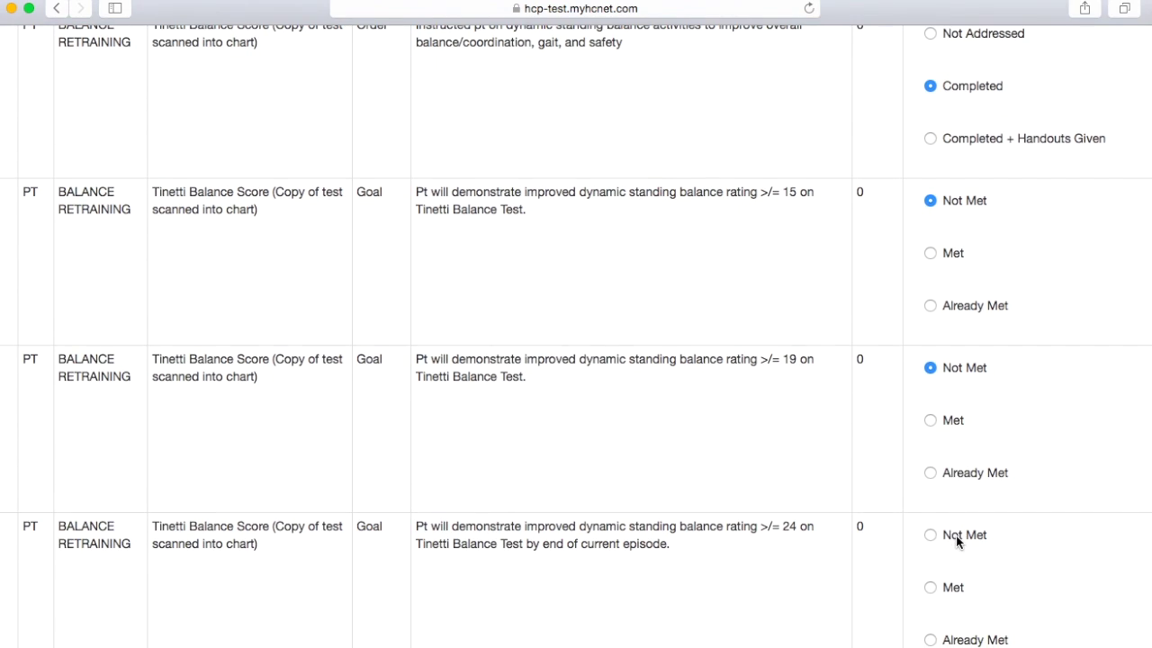
left_click(955, 535)
scroll(955, 534, "down", 4)
scroll(956, 535, "down", 1)
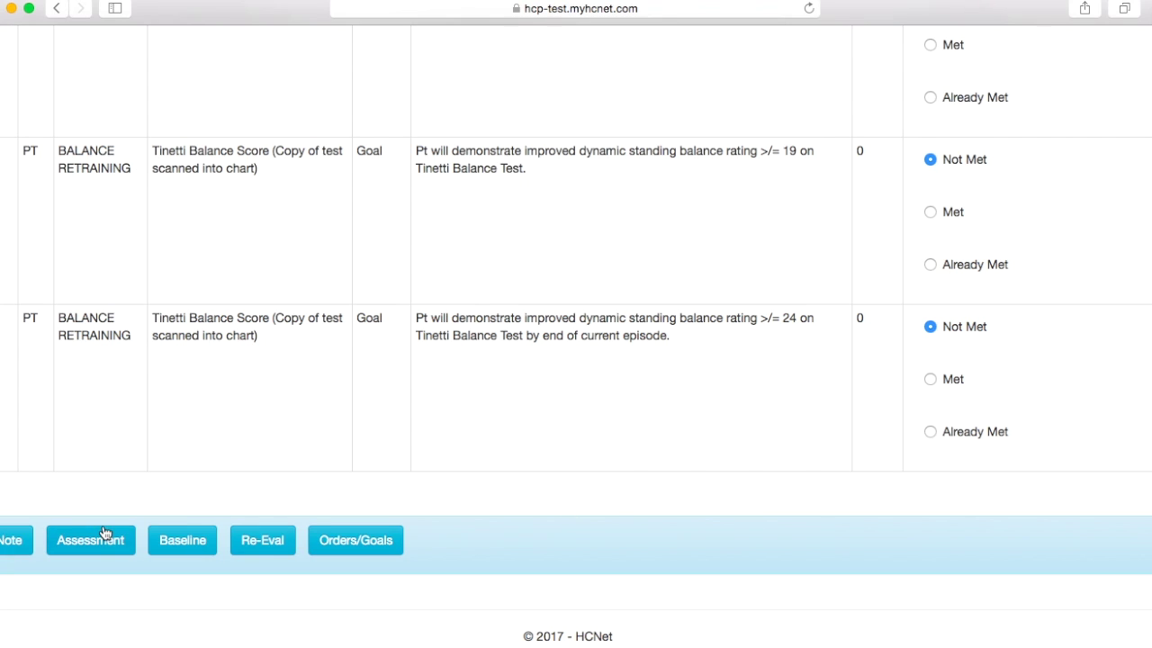
Step: In the note's Assessment section, record the visit type as D/C Visit
left_click(14, 539)
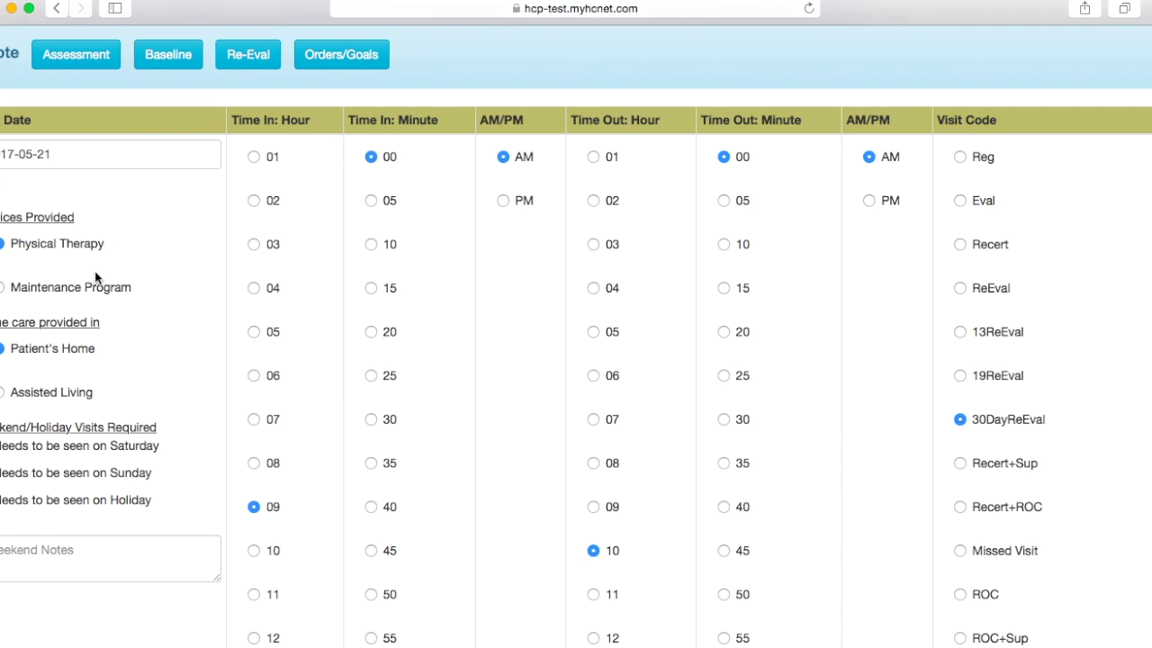
scroll(94, 273, "up", 2)
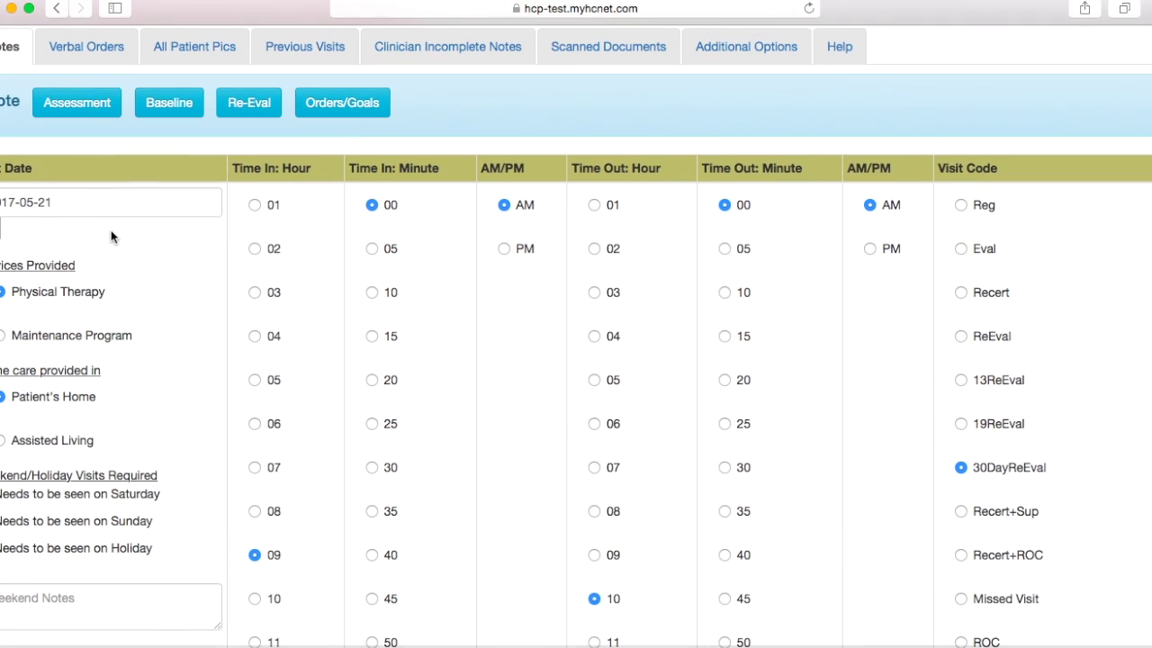
left_click(77, 102)
scroll(303, 288, "down", 5)
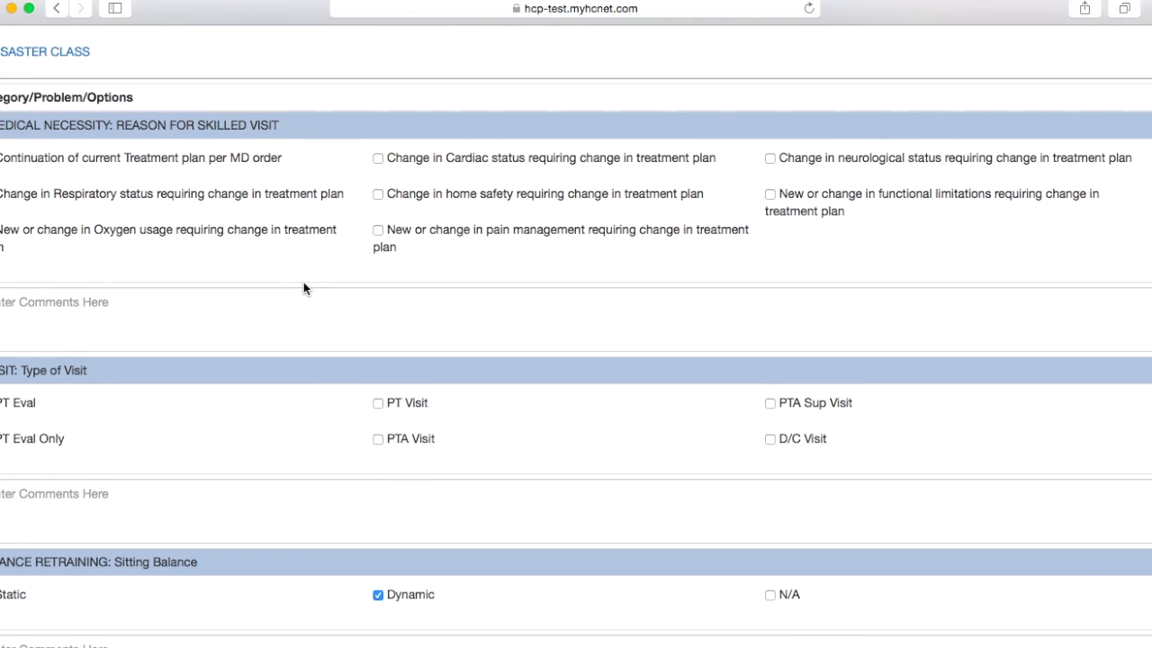
left_click(800, 437)
scroll(800, 437, "down", 20)
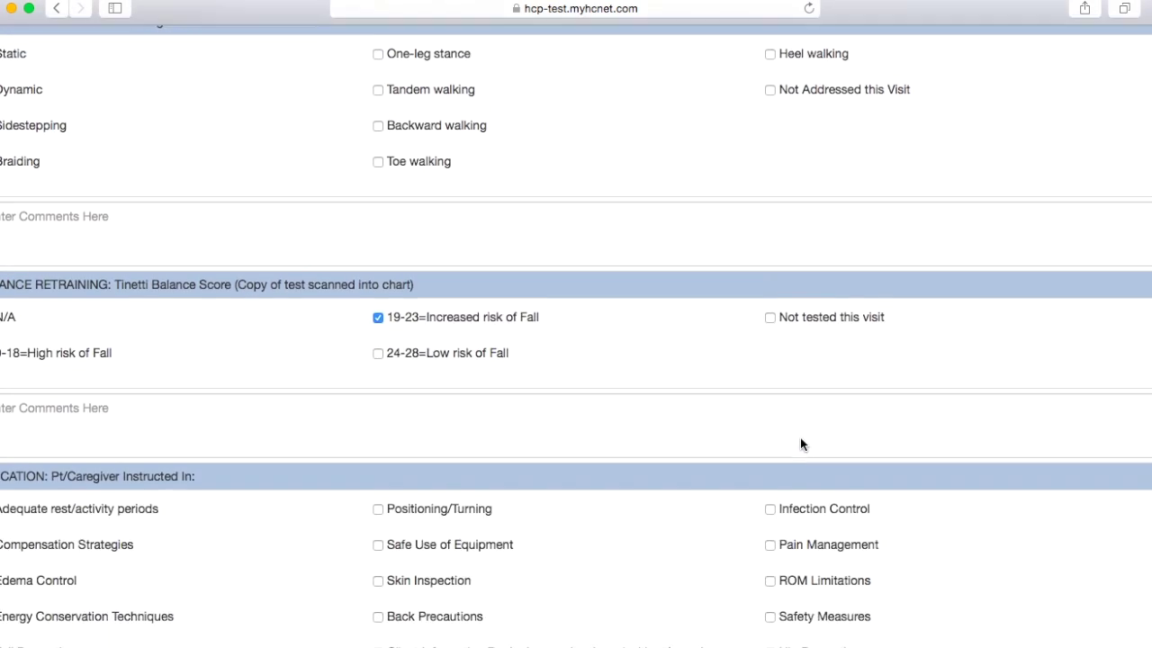
scroll(800, 437, "down", 20)
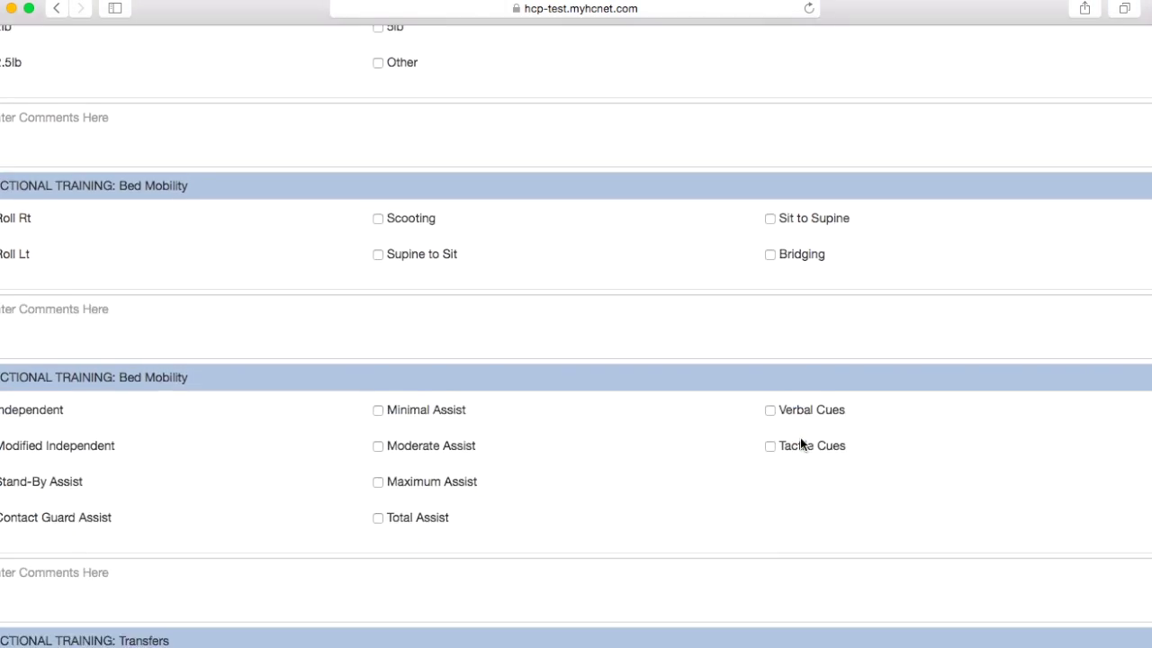
scroll(800, 438, "down", 20)
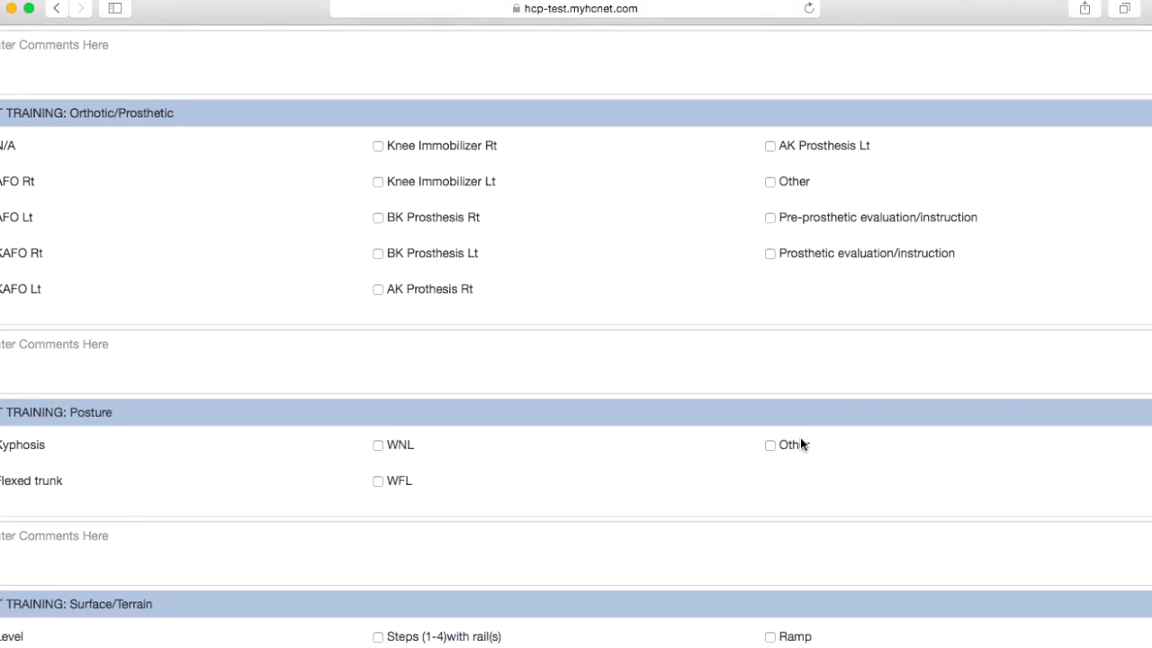
scroll(800, 438, "down", 20)
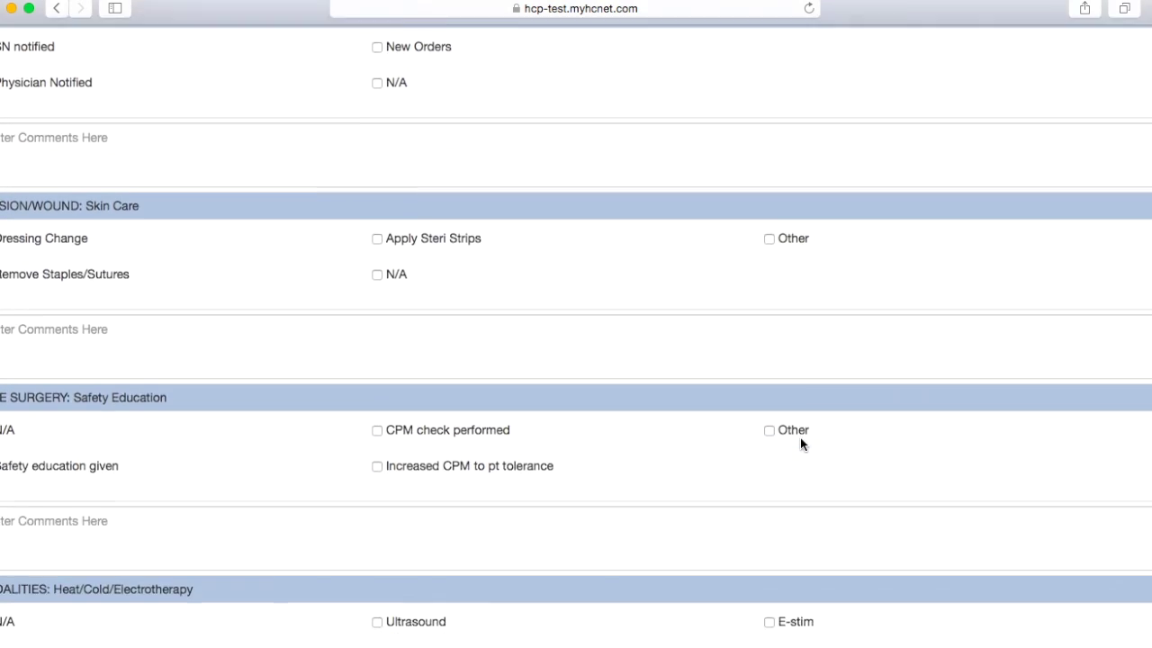
scroll(799, 438, "down", 20)
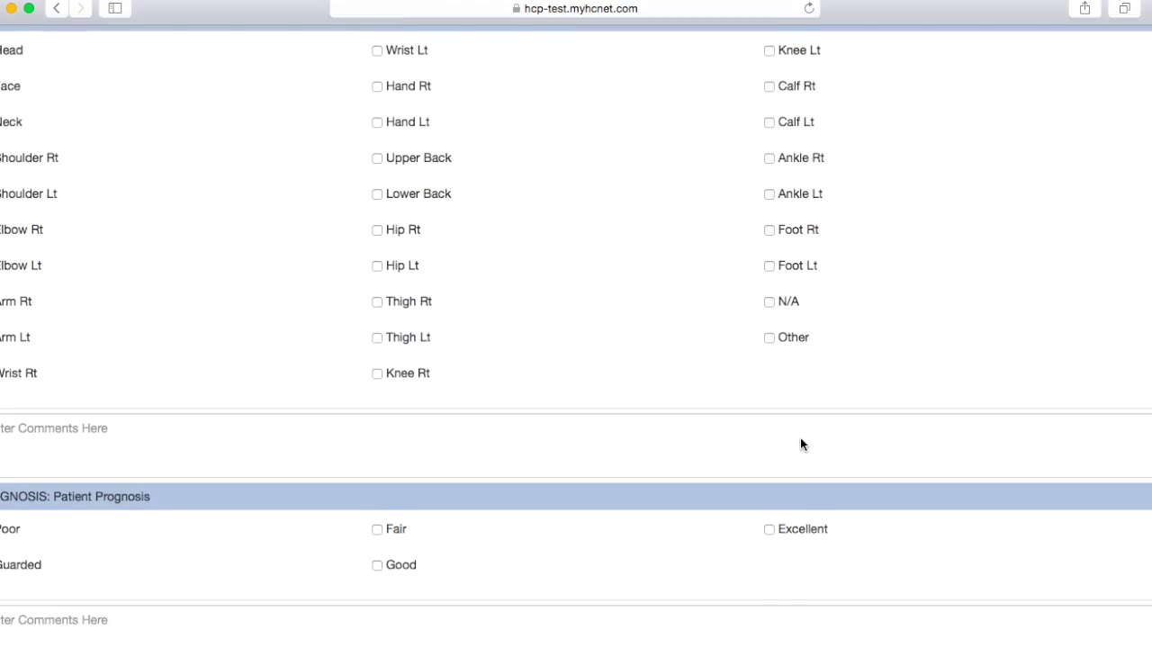
scroll(800, 437, "down", 6)
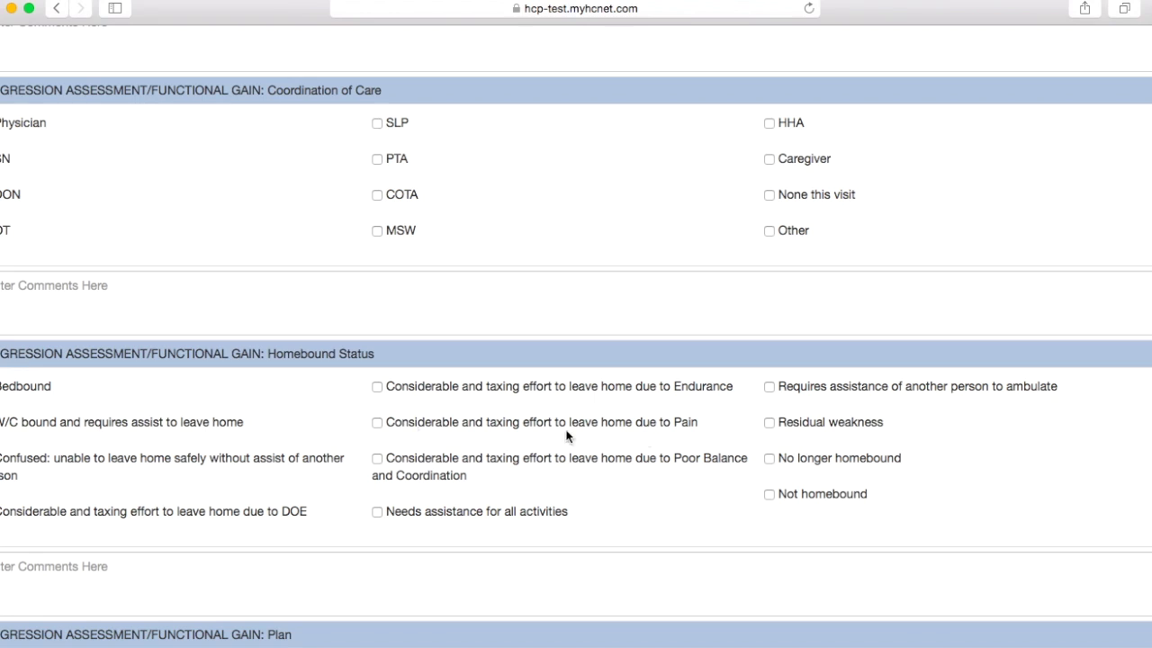
scroll(325, 395, "down", 3)
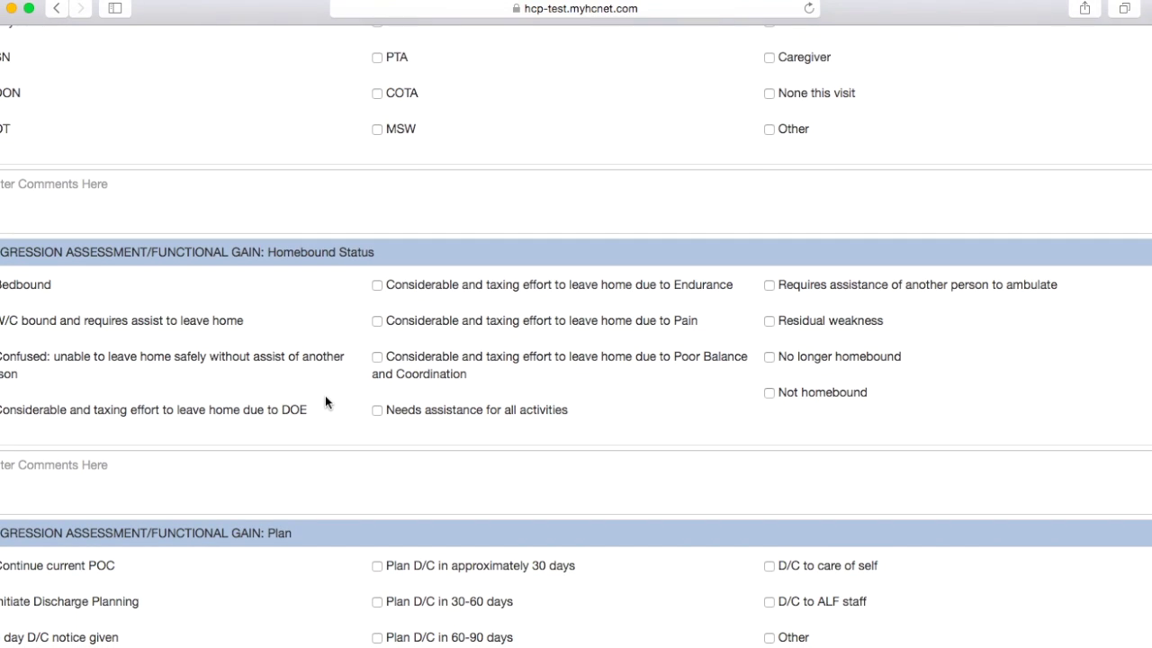
scroll(325, 397, "down", 2)
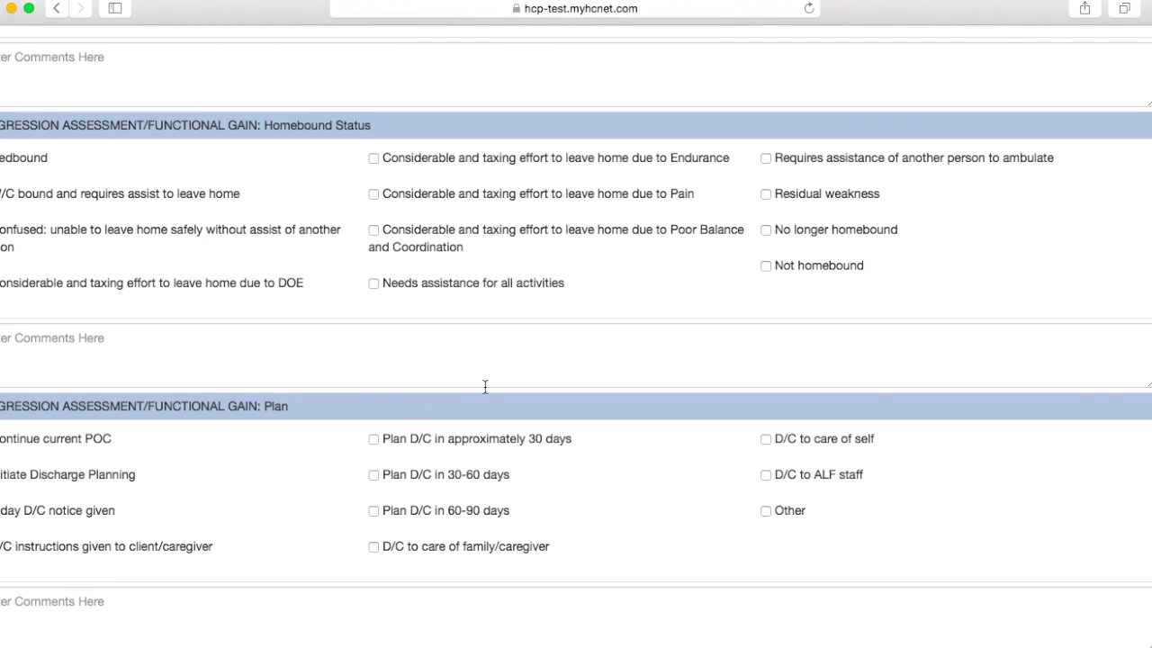
Step: Check D/C to care of self in the plan and return to the note details
scroll(39, 443, "left", 1)
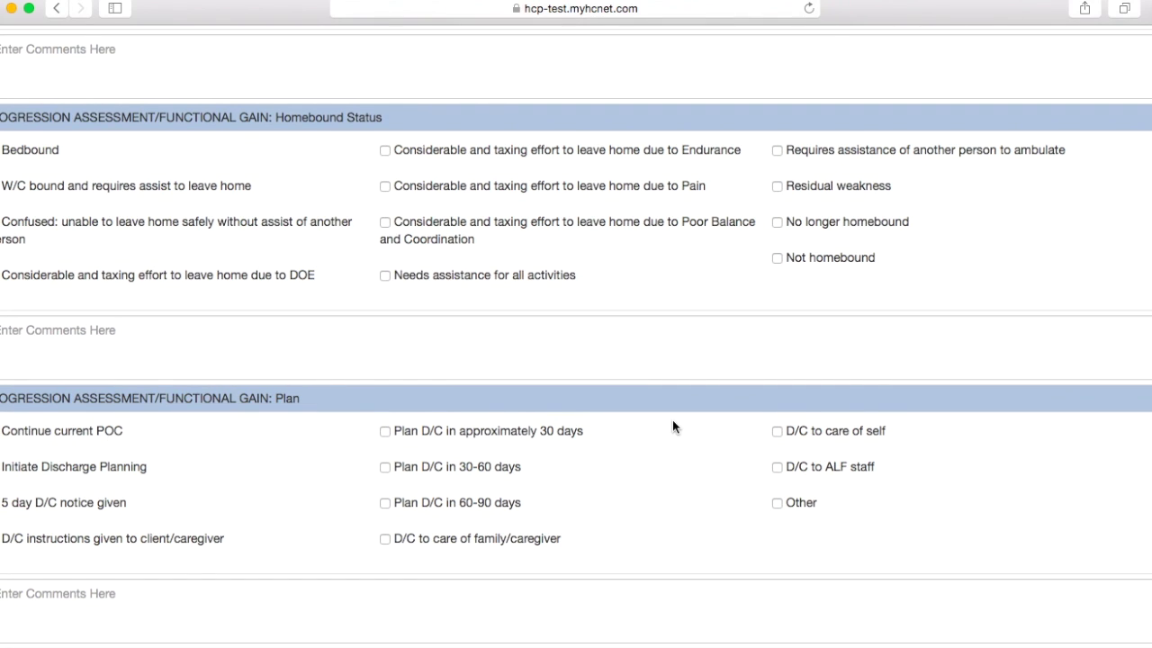
left_click(776, 432)
scroll(540, 439, "down", 5)
scroll(540, 443, "down", 8)
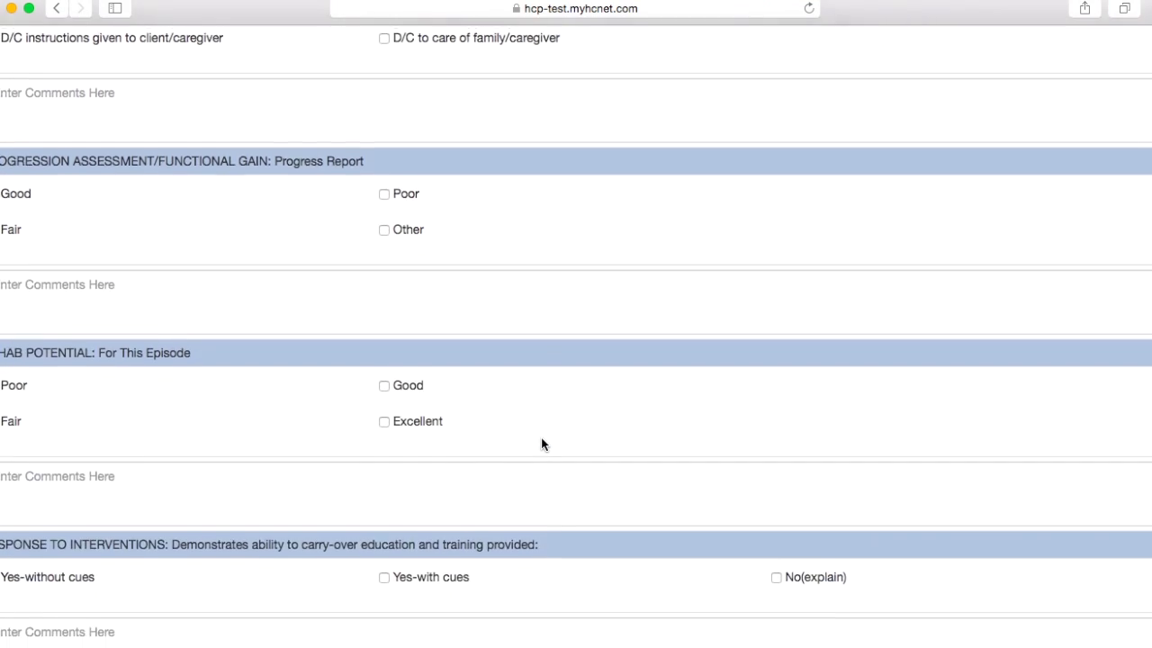
scroll(542, 438, "down", 15)
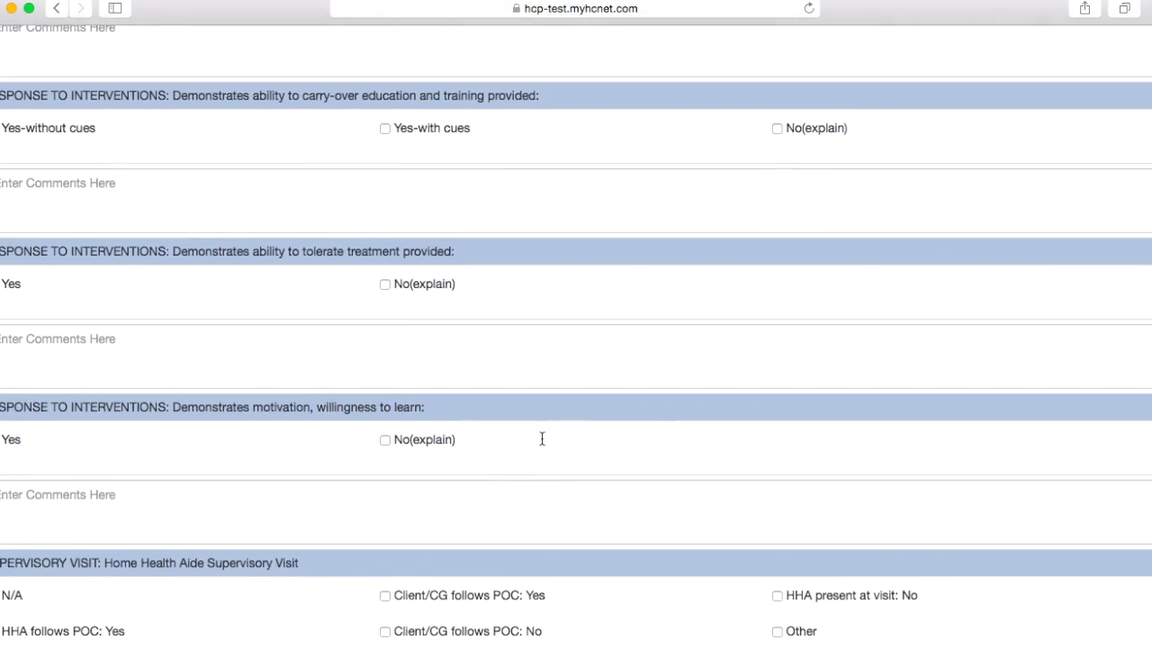
scroll(541, 443, "down", 20)
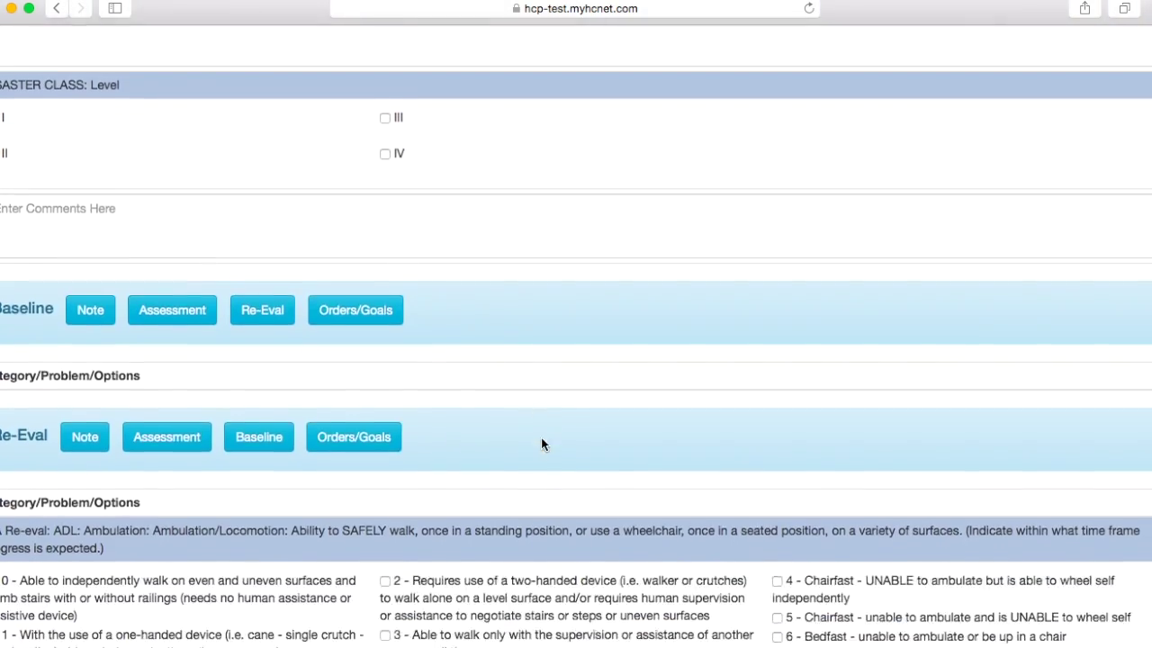
scroll(541, 444, "down", 20)
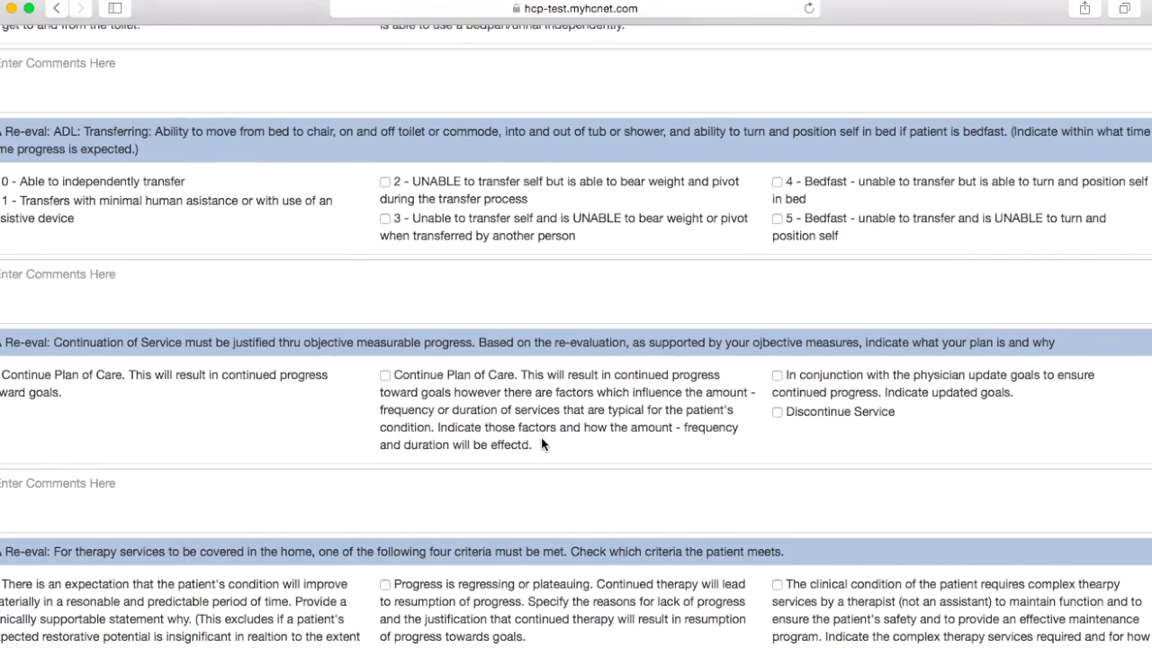
scroll(540, 437, "down", 10)
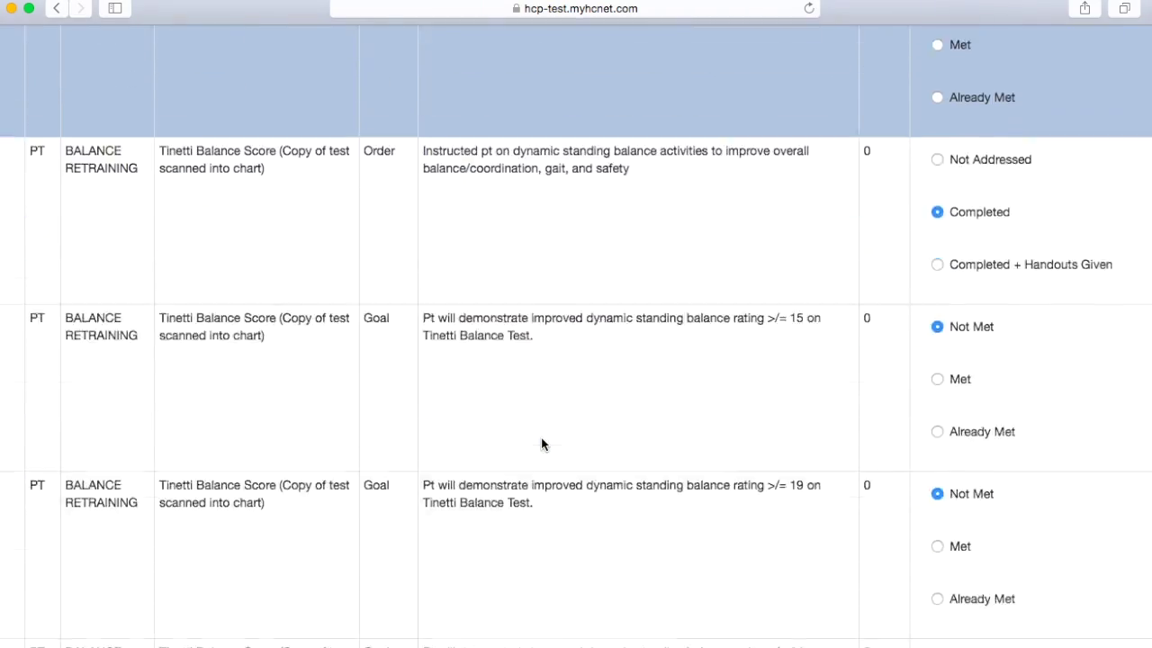
left_click(22, 549)
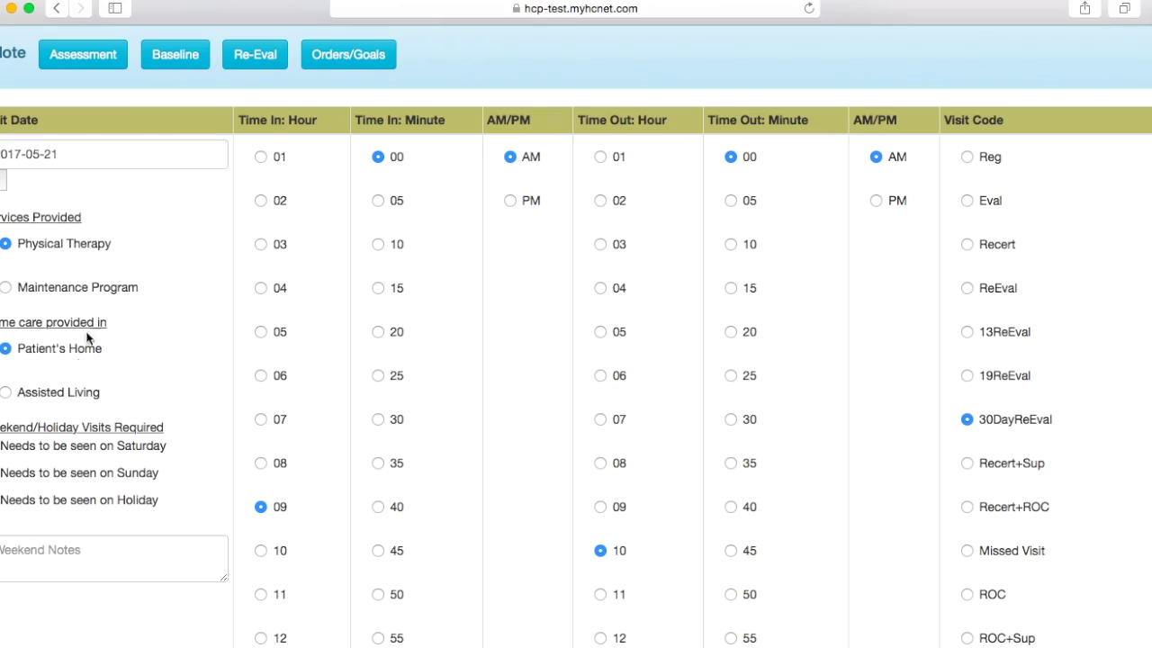
scroll(90, 333, "down", 5)
scroll(89, 328, "down", 20)
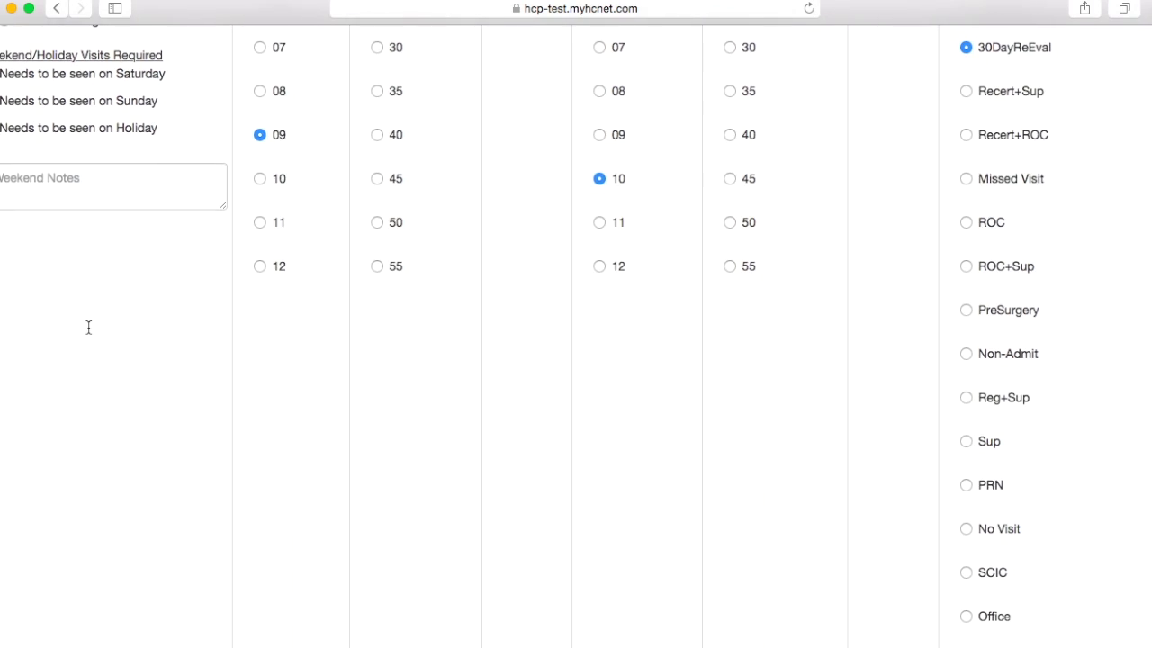
scroll(88, 333, "down", 2)
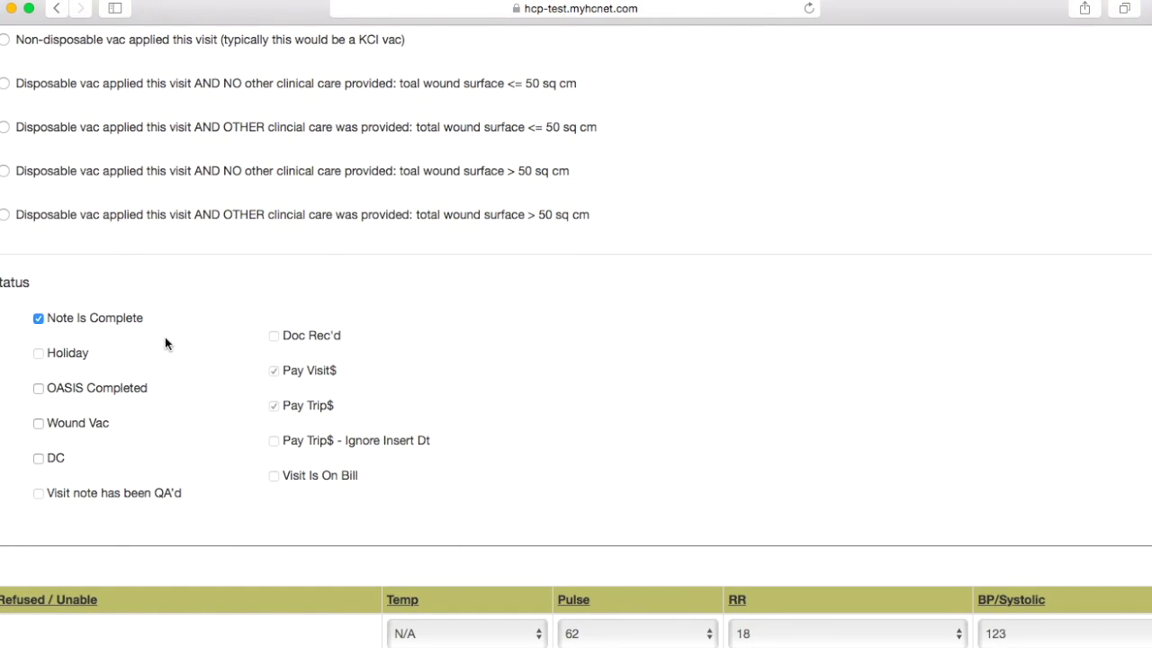
left_click(56, 461)
left_click(54, 461)
scroll(153, 447, "up", 10)
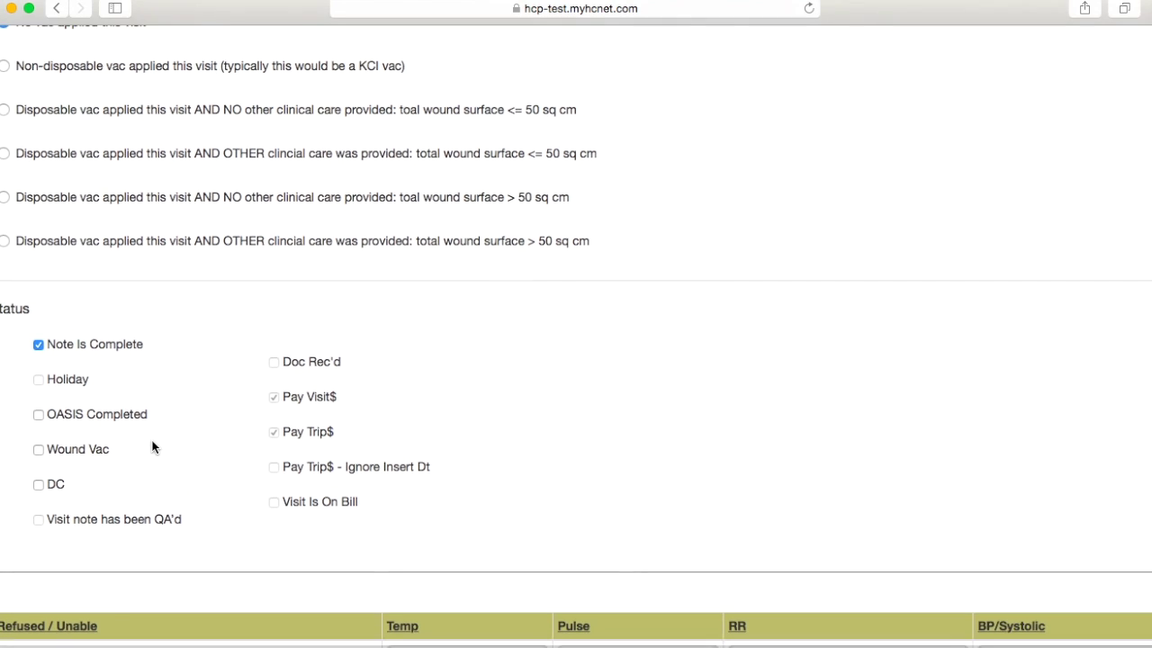
scroll(153, 447, "up", 5)
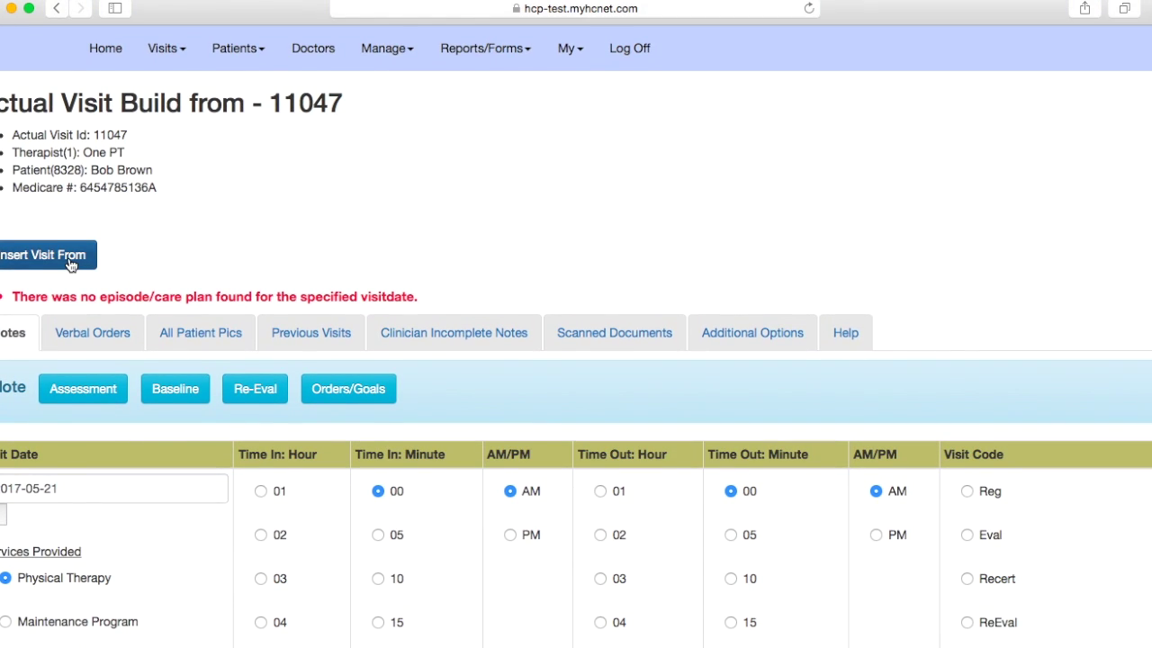
Step: Insert built visit 11047 as an actual visit and review the no-episode/care-plan warning
left_click(70, 256)
scroll(69, 256, "up", 3)
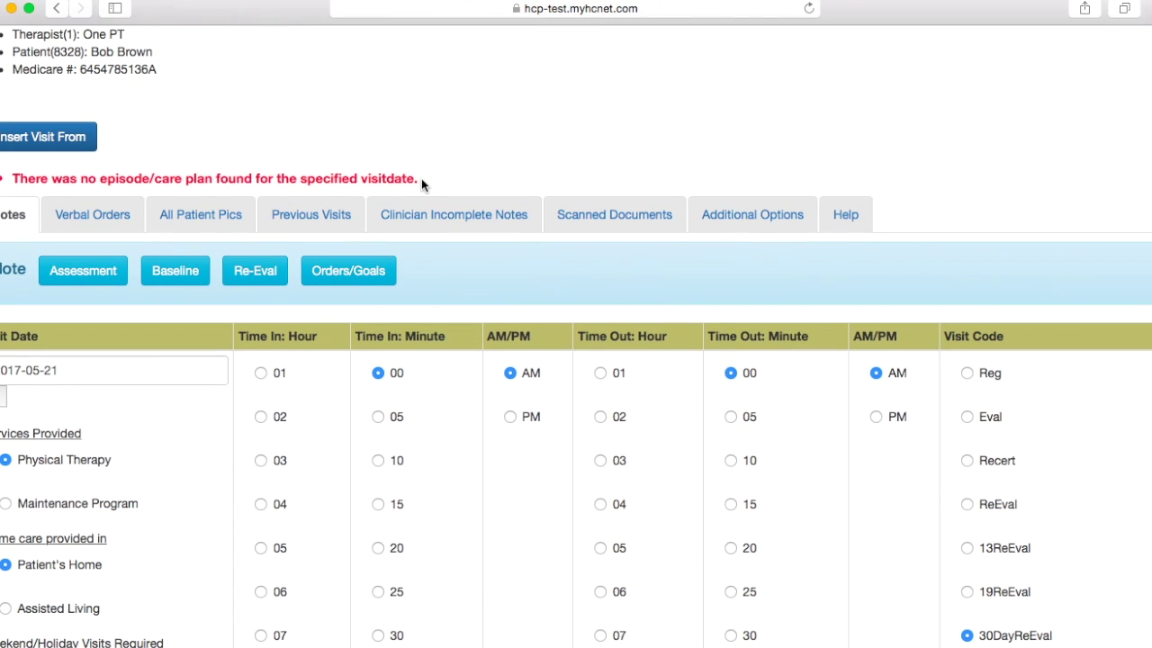
scroll(421, 178, "up", 1)
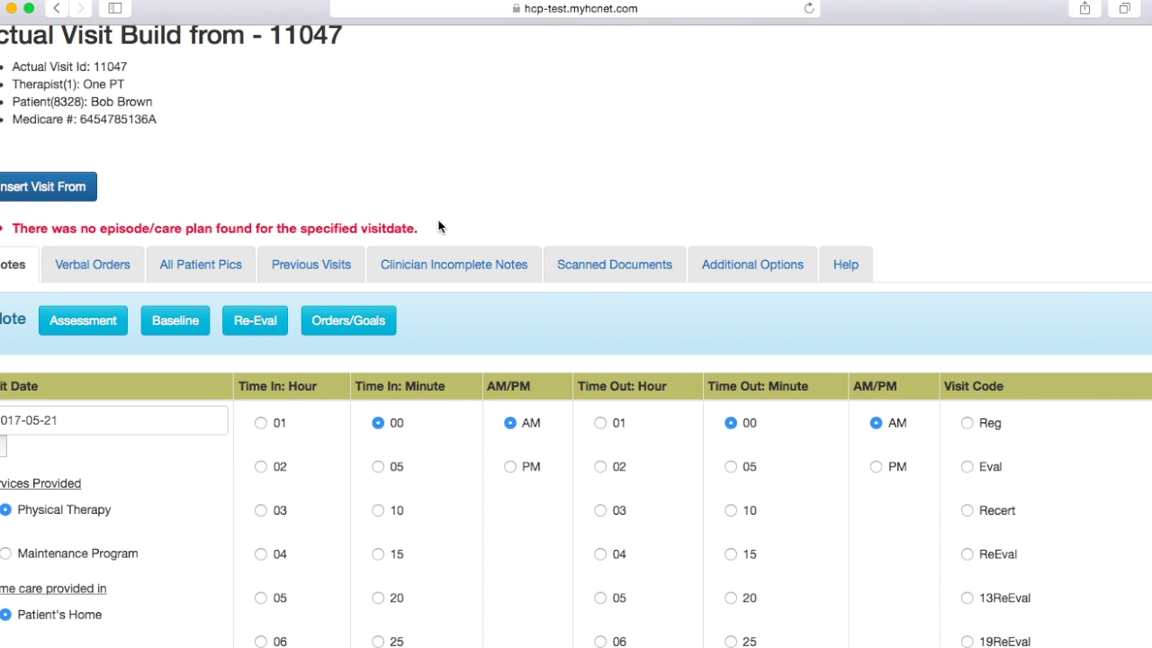
scroll(438, 337, "up", 2)
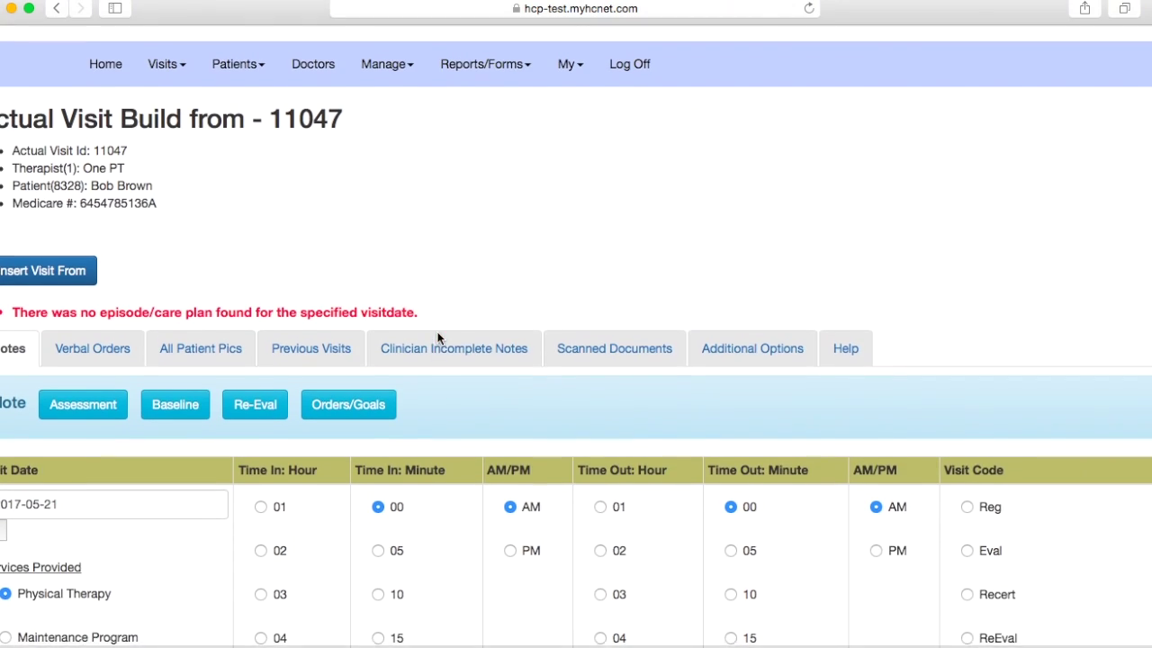
left_click(167, 50)
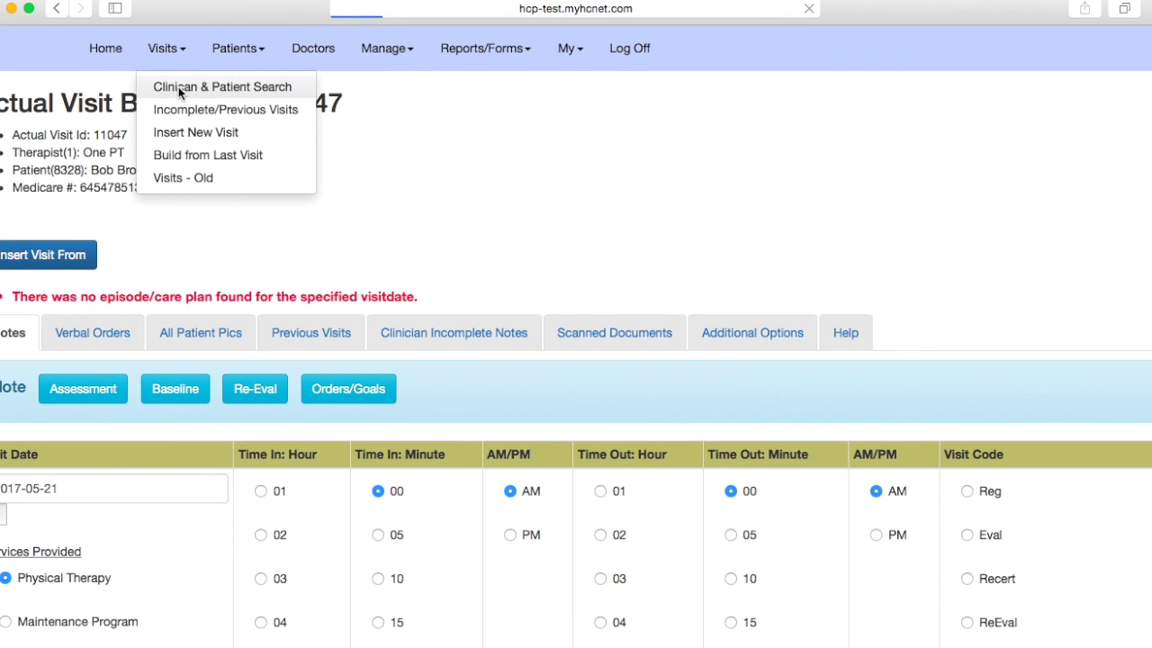
Step: Go to Clinician & Patient Search and review the patient's Recent Visits list
left_click(179, 88)
scroll(266, 333, "down", 5)
scroll(266, 337, "down", 3)
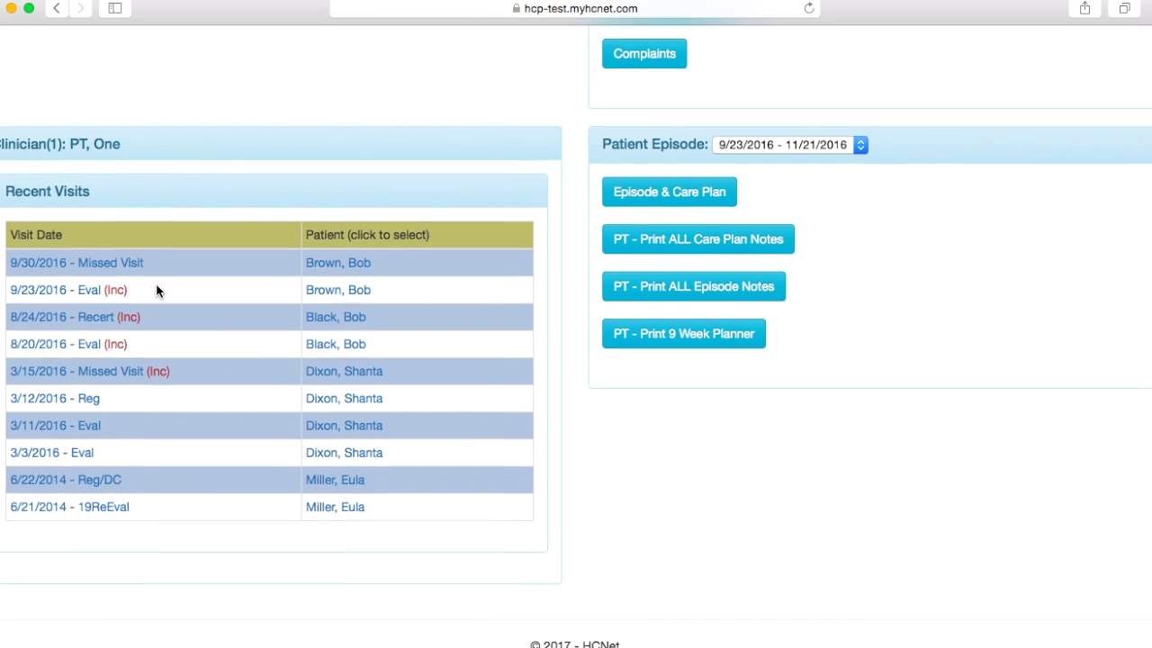
scroll(156, 290, "up", 10)
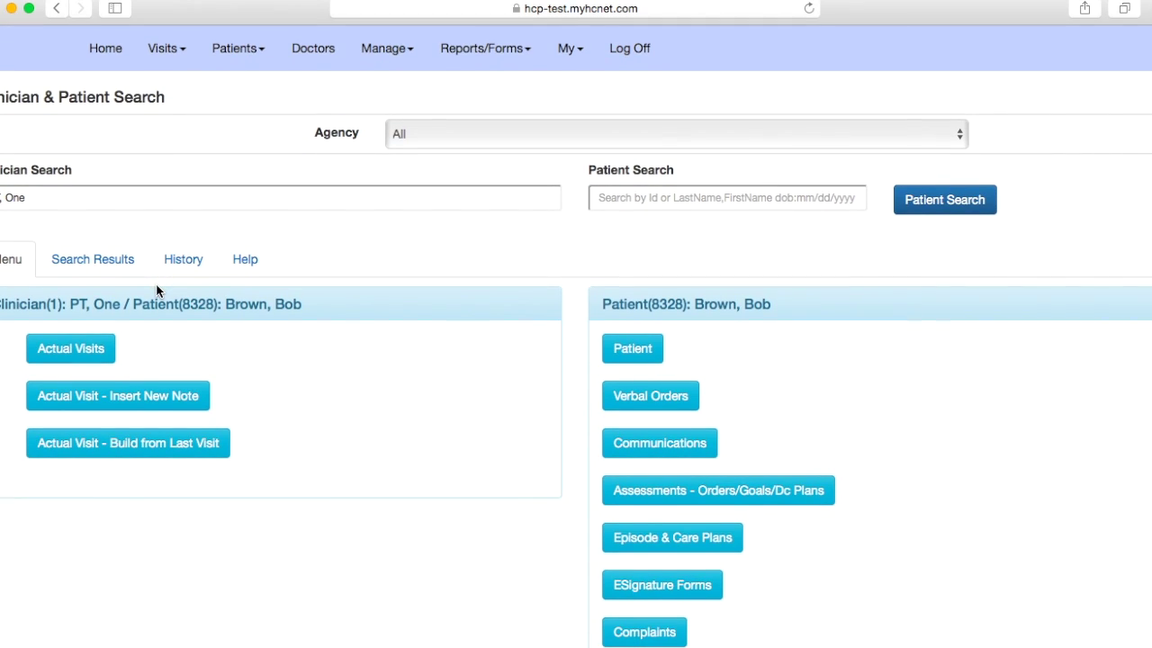